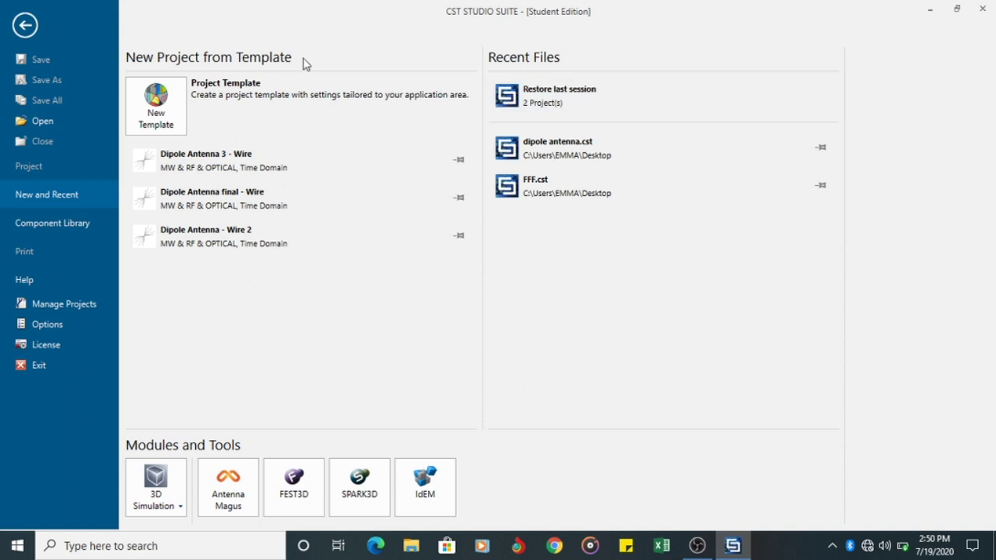
# Step: Start a new project template for Microwaves & RF/Optical with the Antennas workflow
pyautogui.click(172, 123)
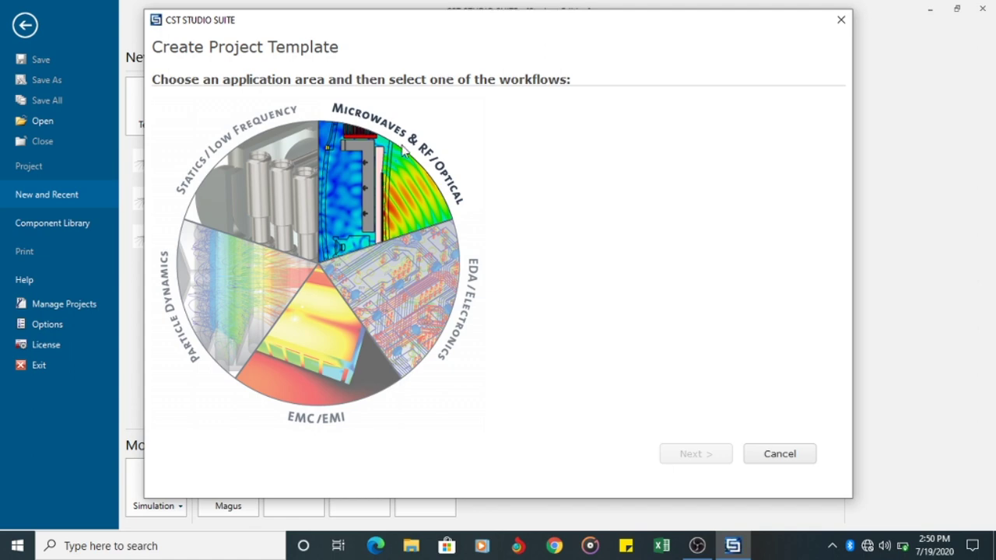
pyautogui.click(405, 202)
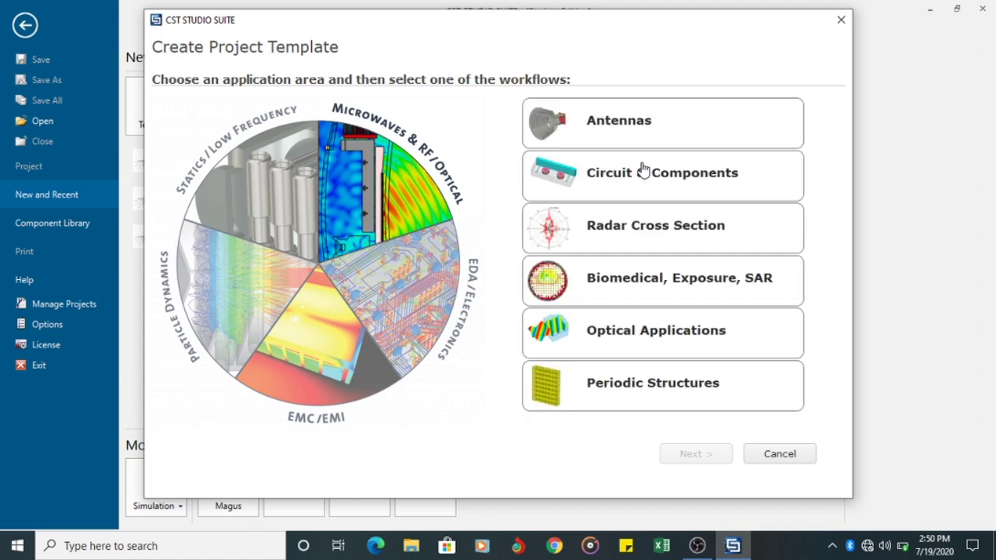
pyautogui.click(610, 134)
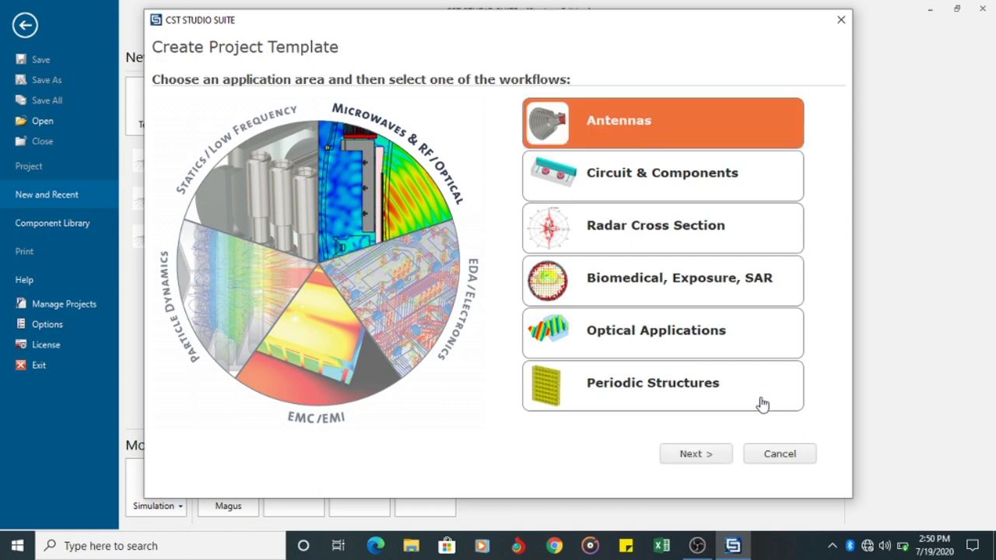
# Step: Choose the Wire workflow and keep the Time Domain solver and mm/GHz/ms/Kelvin units
pyautogui.click(705, 456)
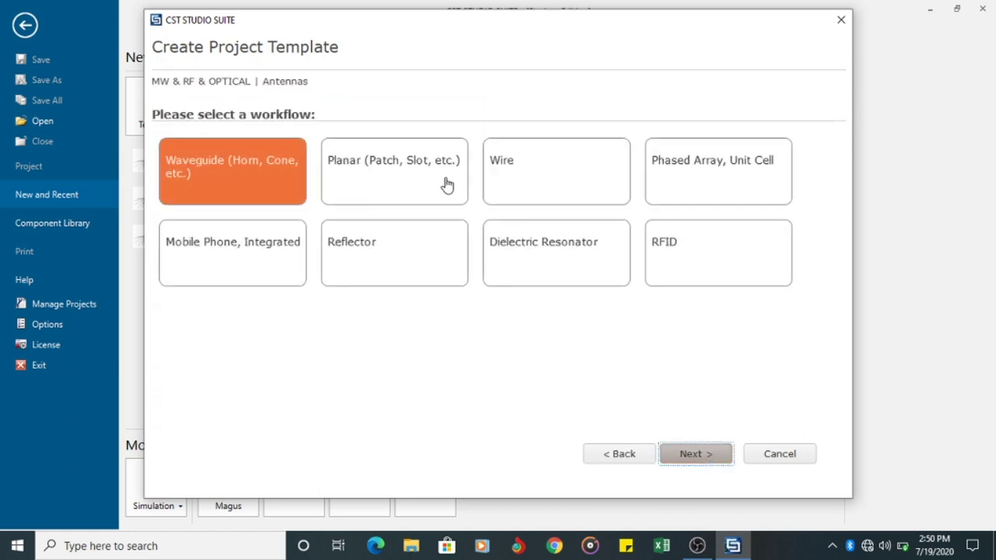
pyautogui.click(513, 179)
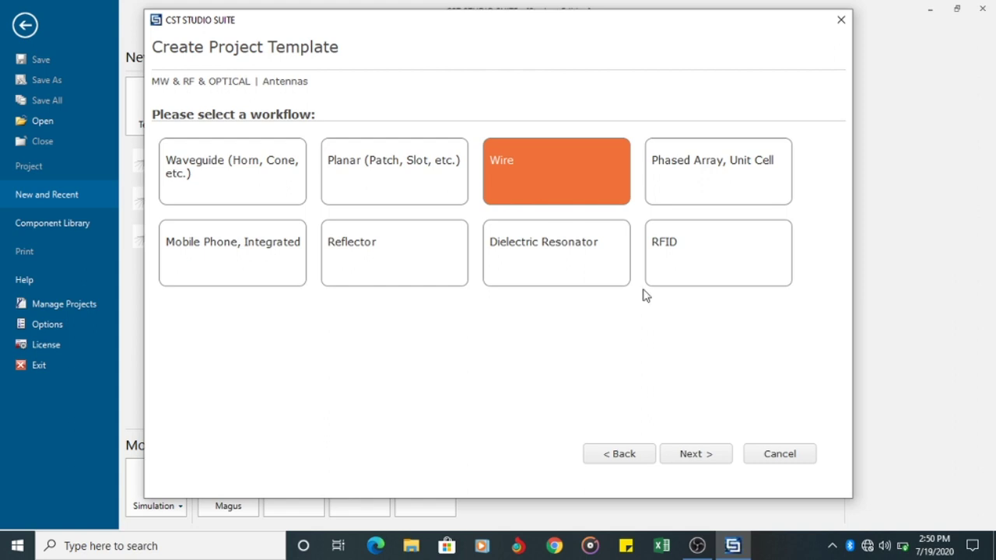
pyautogui.click(709, 458)
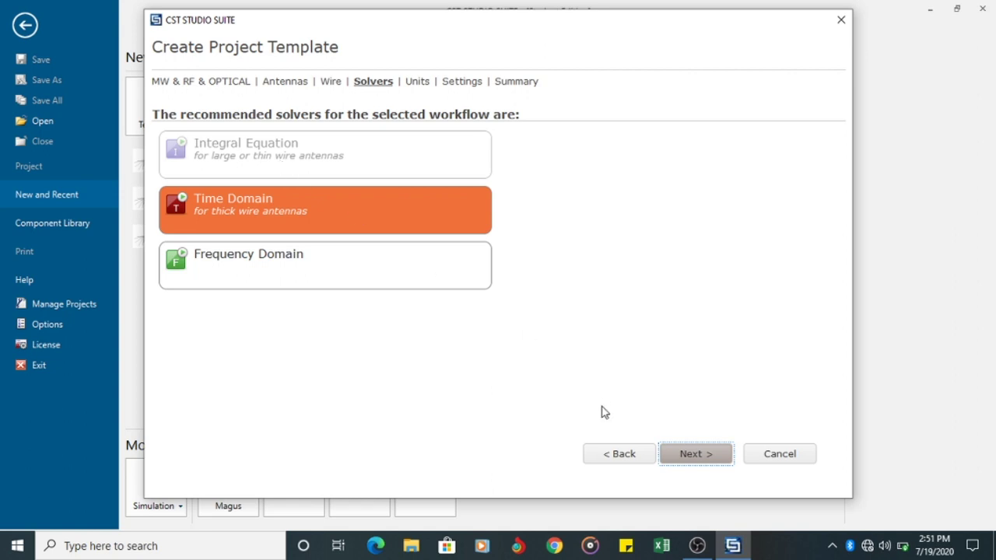
pyautogui.click(711, 458)
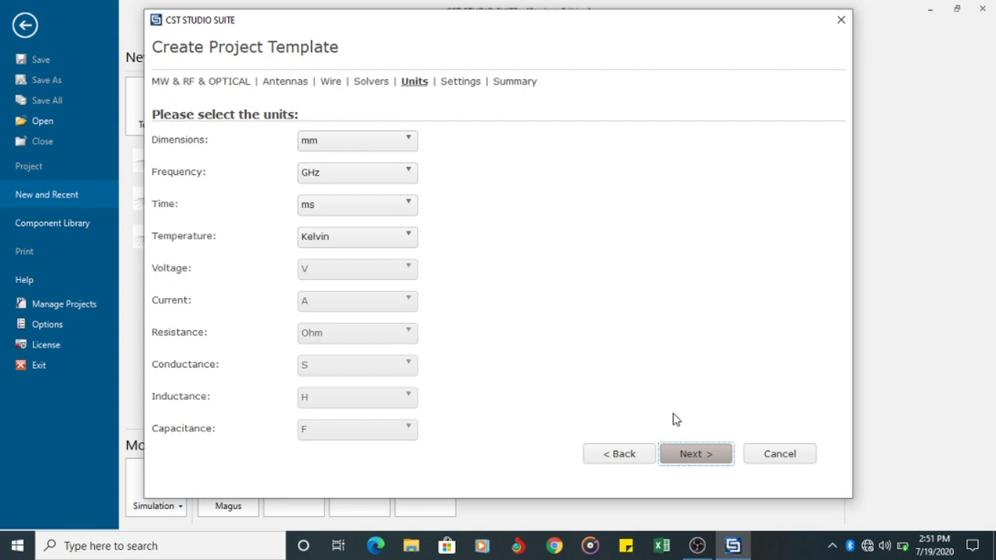
pyautogui.click(695, 453)
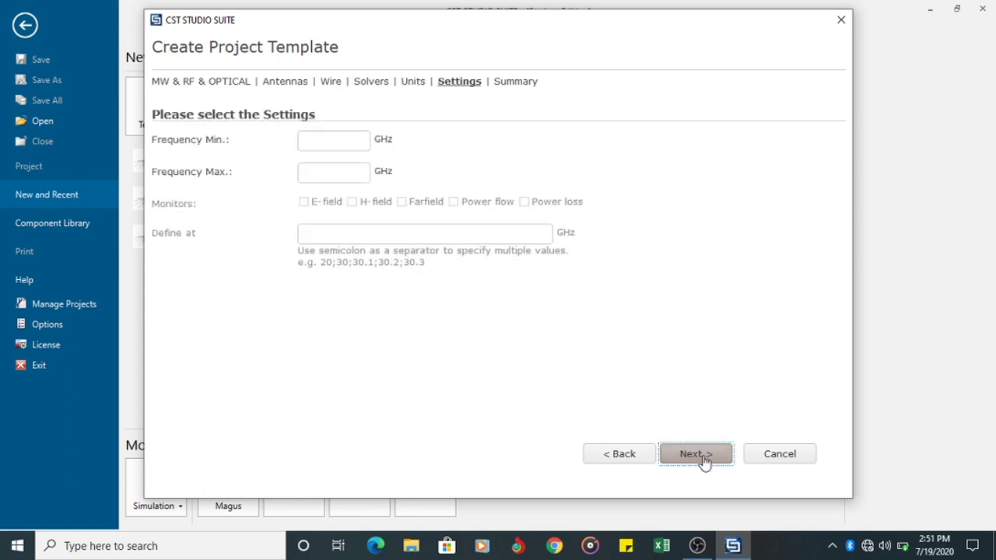
# Step: Set the template frequency range from 0 to 2 GHz
pyautogui.click(327, 143)
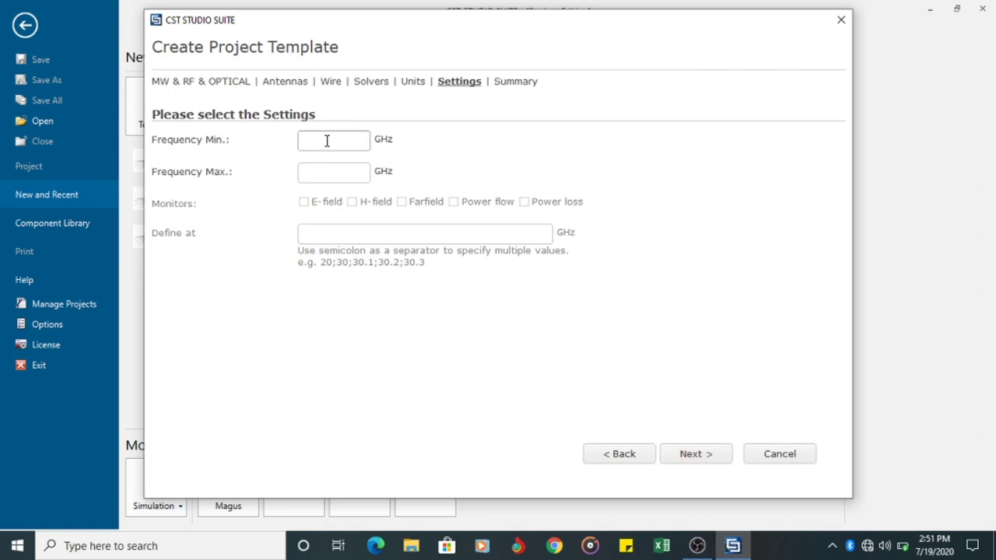
pyautogui.write('0')
pyautogui.click(332, 169)
pyautogui.write('2')
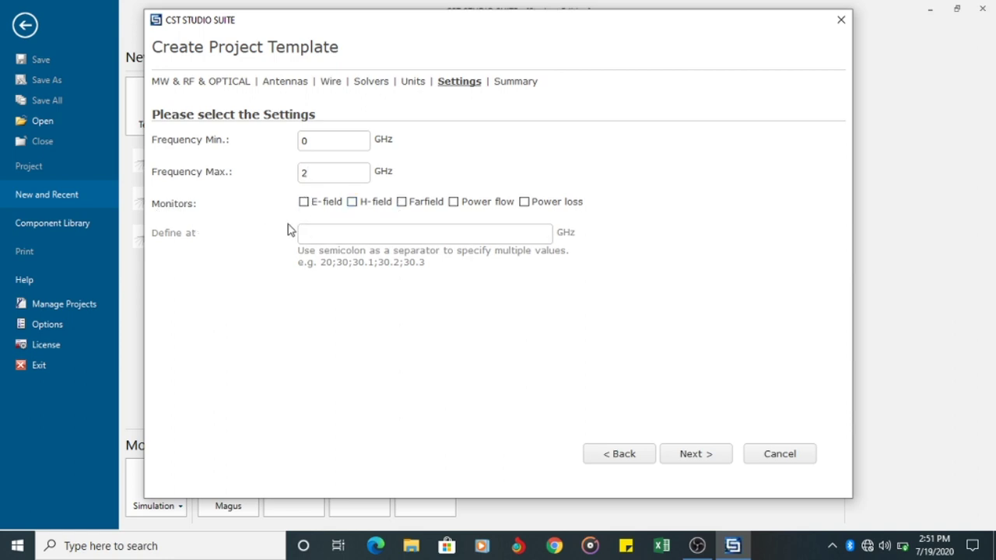
# Step: Enable E-field, H-field, Farfield, Power flow and Power loss monitors at 1 GHz only
pyautogui.click(303, 203)
pyautogui.click(352, 203)
pyautogui.click(401, 203)
pyautogui.click(453, 203)
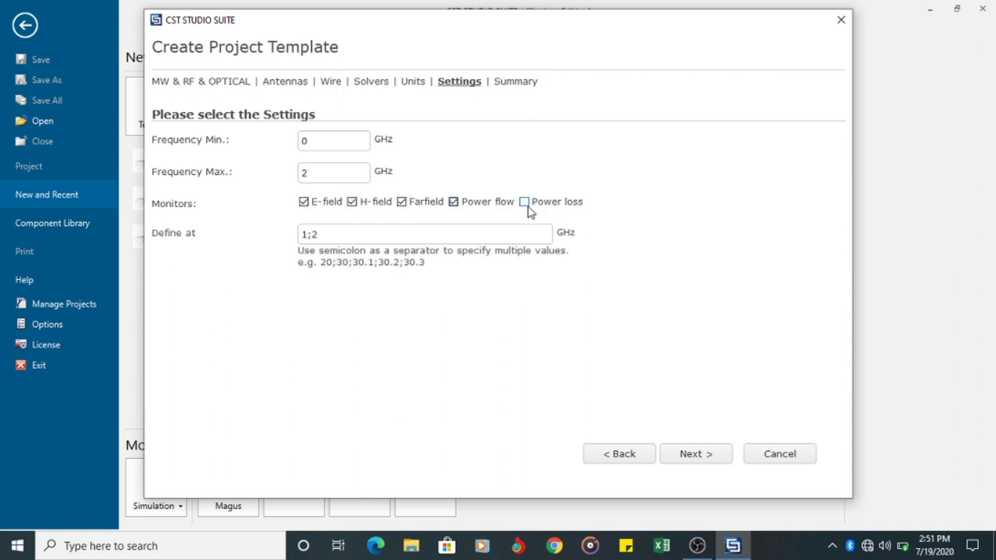
pyautogui.click(523, 201)
pyautogui.click(342, 233)
pyautogui.press('BackSpace')
pyautogui.press('BackSpace')
# Step: Rename the template to 'DIPOLE ANTENNA 4 - Wire' and finish the wizard
pyautogui.click(704, 456)
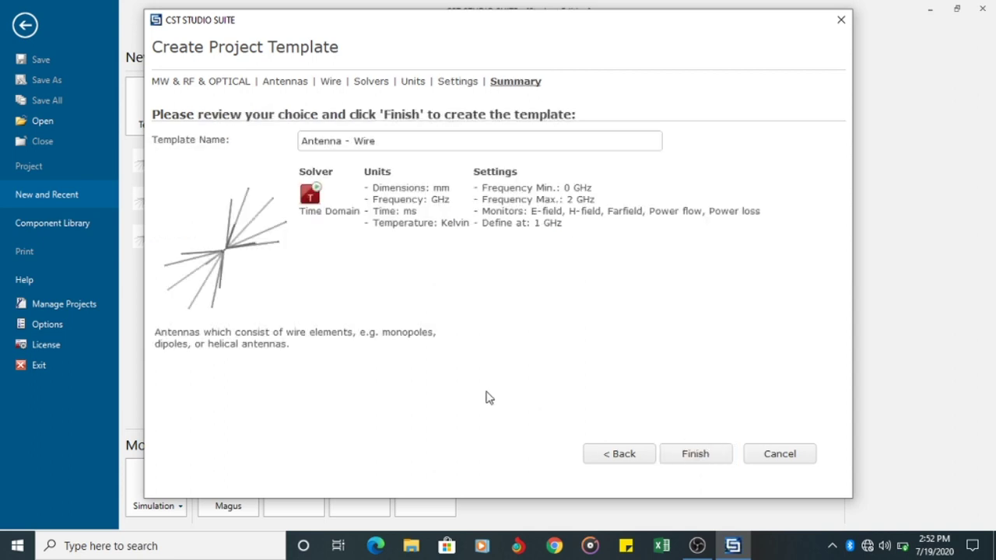
pyautogui.doubleClick(333, 143)
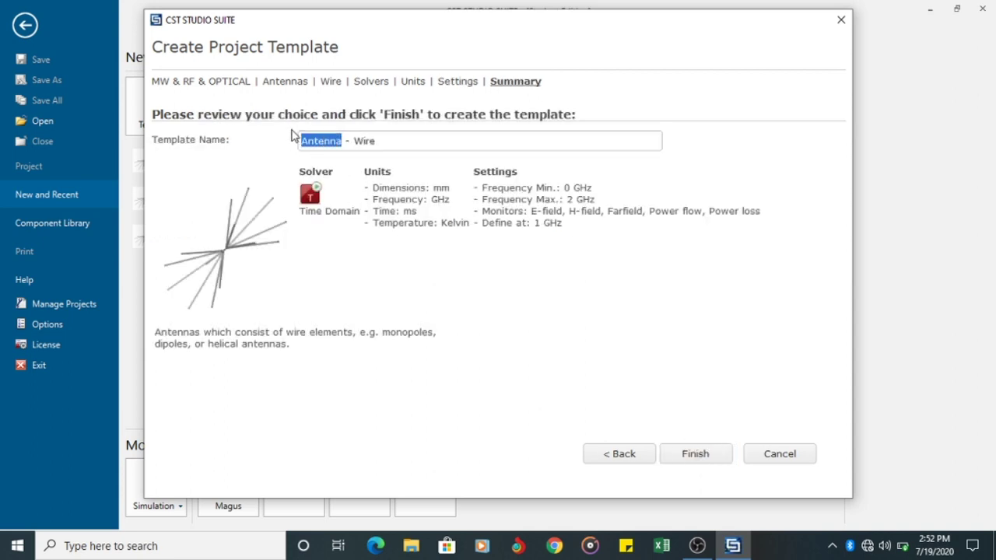
pyautogui.write('d')
pyautogui.press('BackSpace')
pyautogui.write('D')
pyautogui.write('IPOLE')
pyautogui.write(' AN')
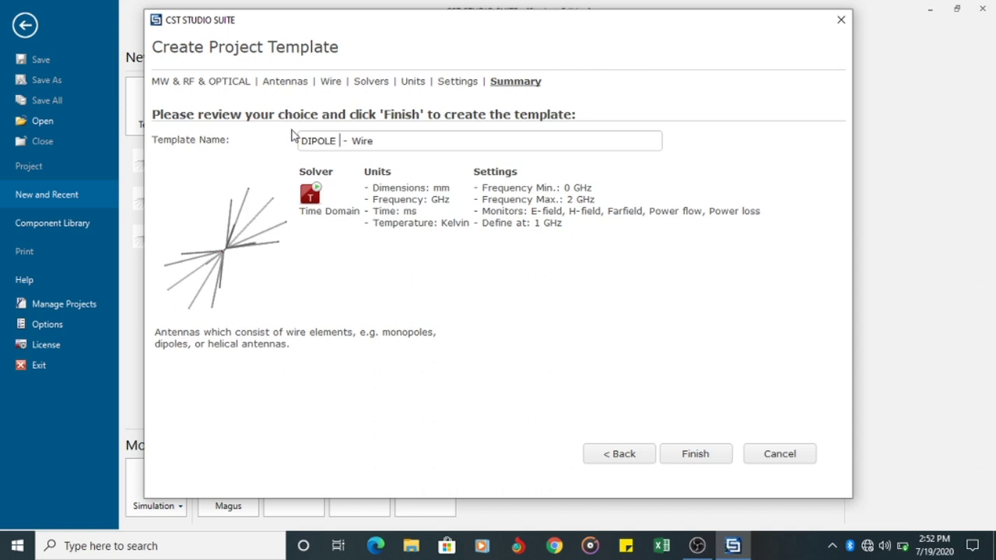
pyautogui.write('TENNA 4')
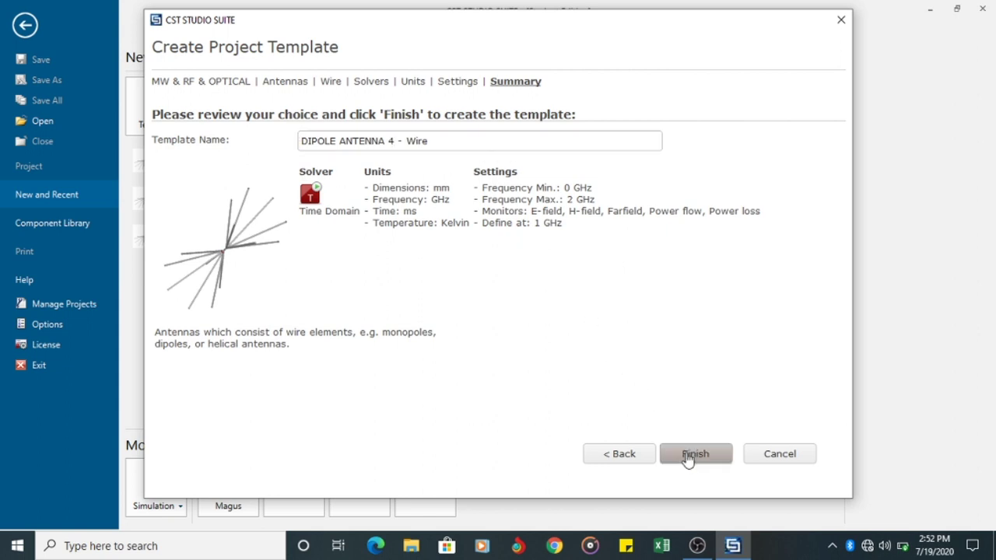
pyautogui.click(693, 456)
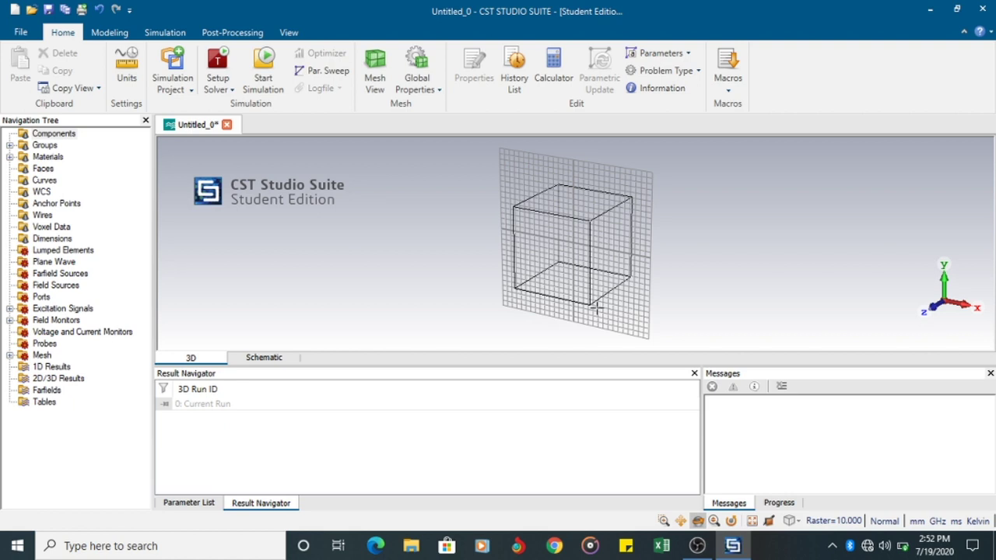
# Step: View the schematic, return to the 3D view, and show the empty parameter list
pyautogui.click(264, 357)
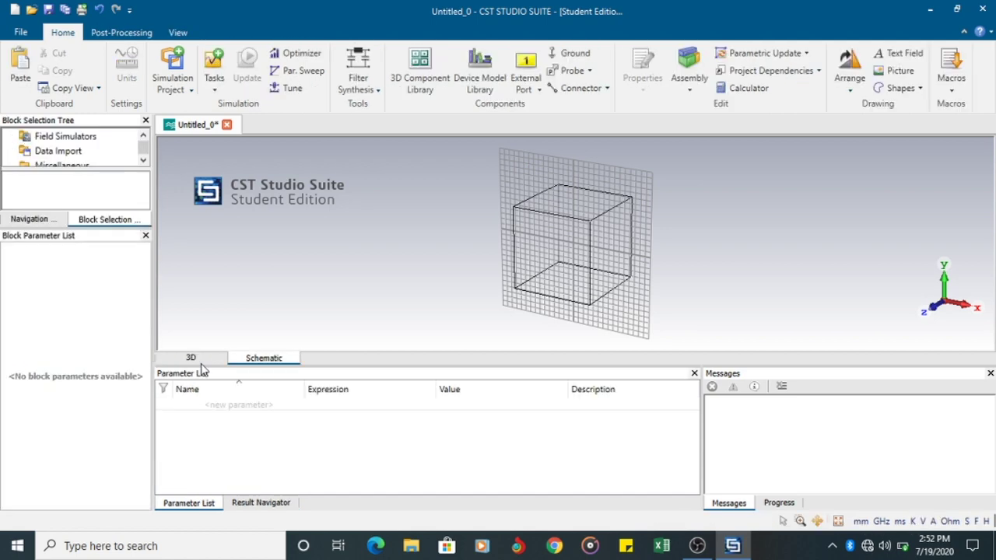
pyautogui.click(192, 358)
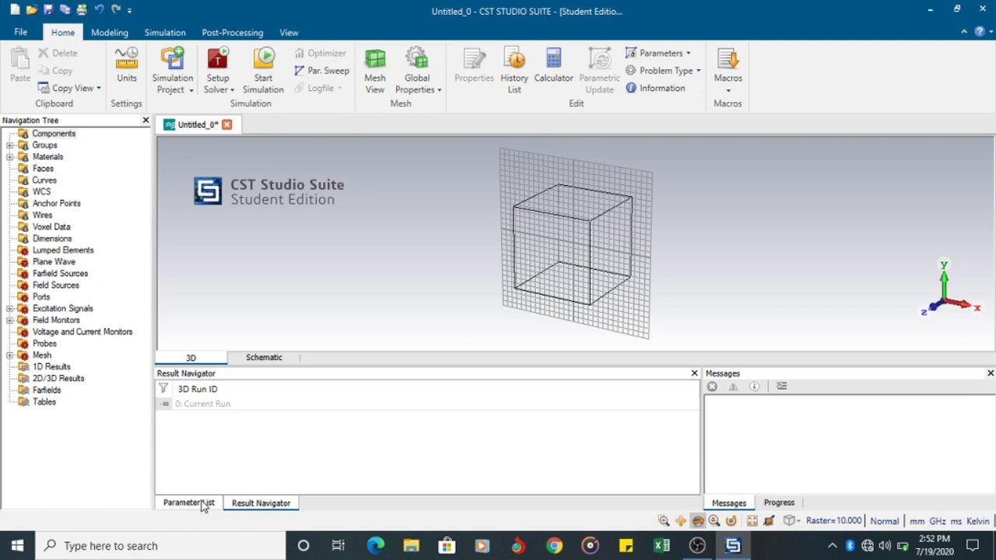
pyautogui.click(203, 503)
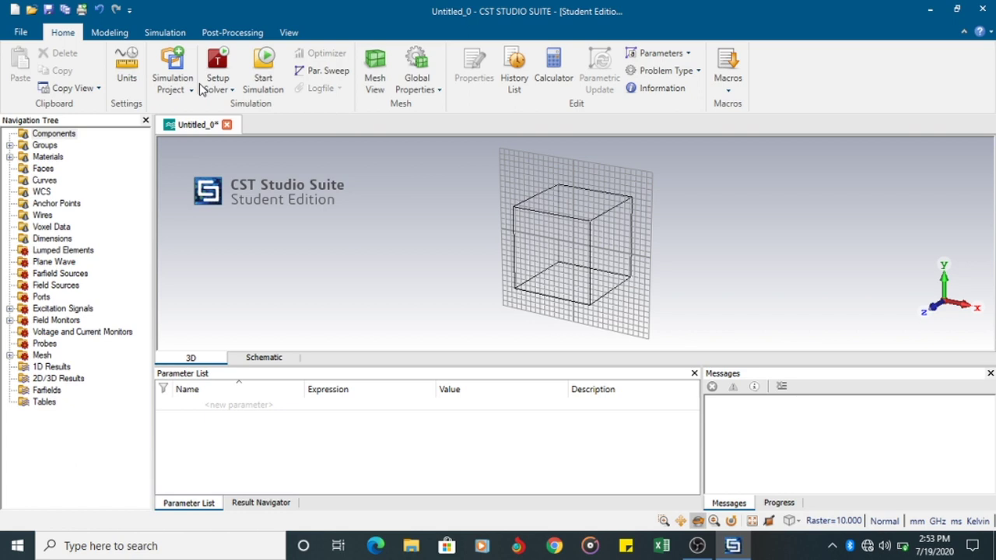
pyautogui.scroll(-1, 201, 89)
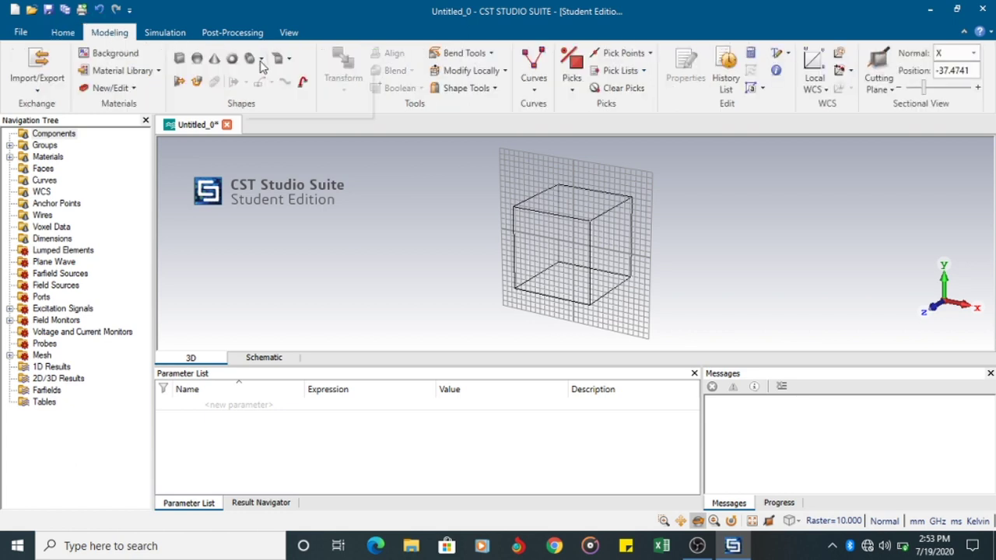
# Step: Start a cylinder with outer radius D/2 spanning Z from -L/2 to L/2
pyautogui.click(250, 59)
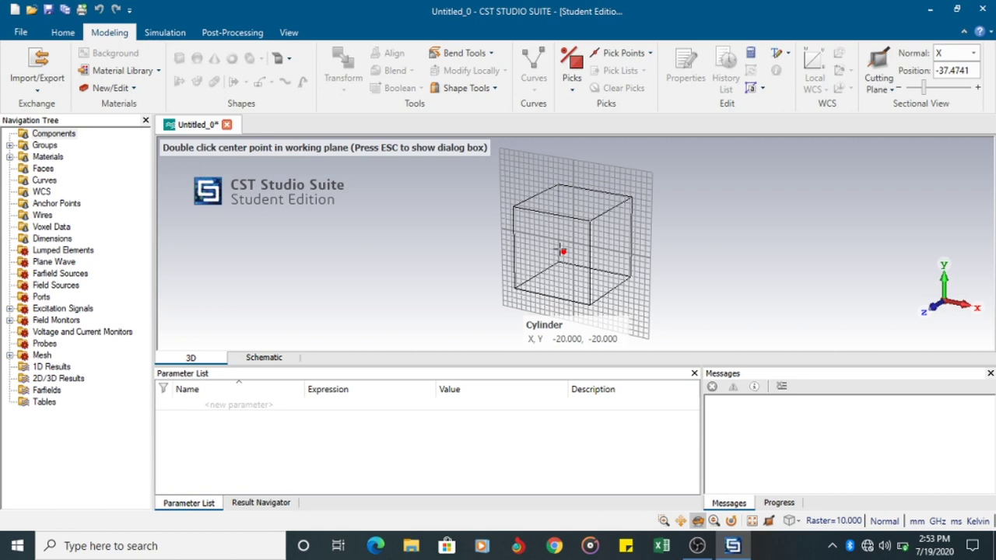
pyautogui.press('Escape')
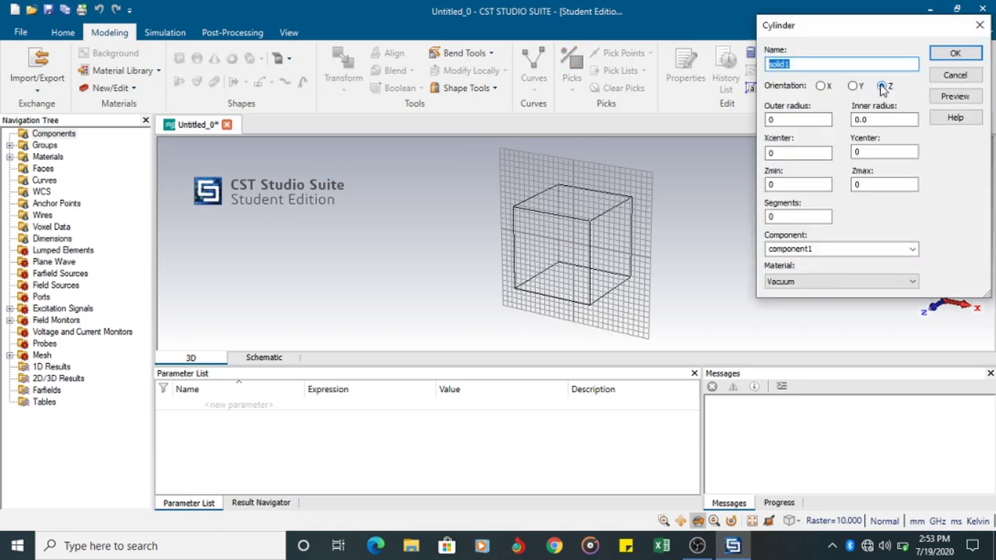
pyautogui.click(790, 121)
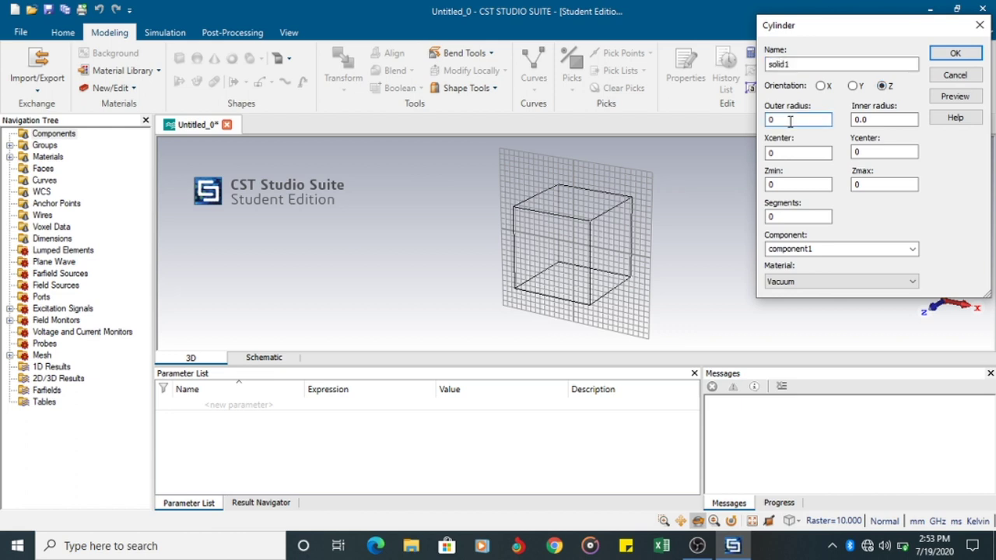
pyautogui.press('BackSpace')
pyautogui.write('D/2')
pyautogui.click(785, 184)
pyautogui.press('BackSpace')
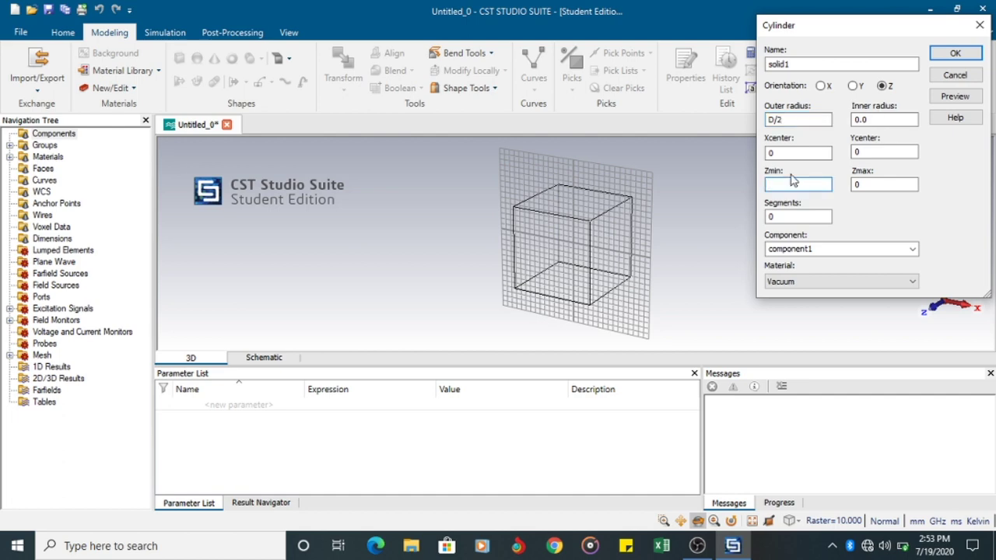
pyautogui.write('-L/2')
pyautogui.click(879, 186)
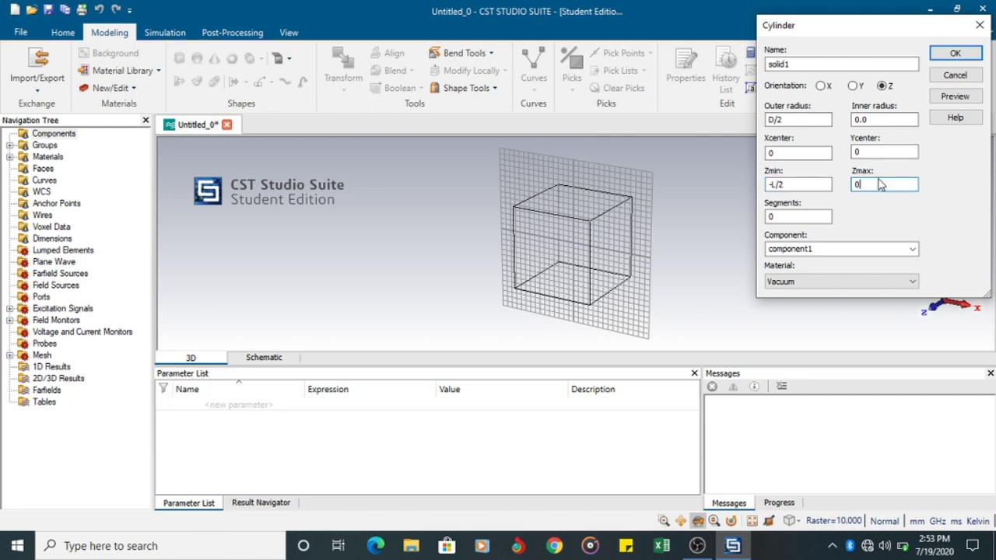
pyautogui.press('BackSpace')
pyautogui.write('L/2')
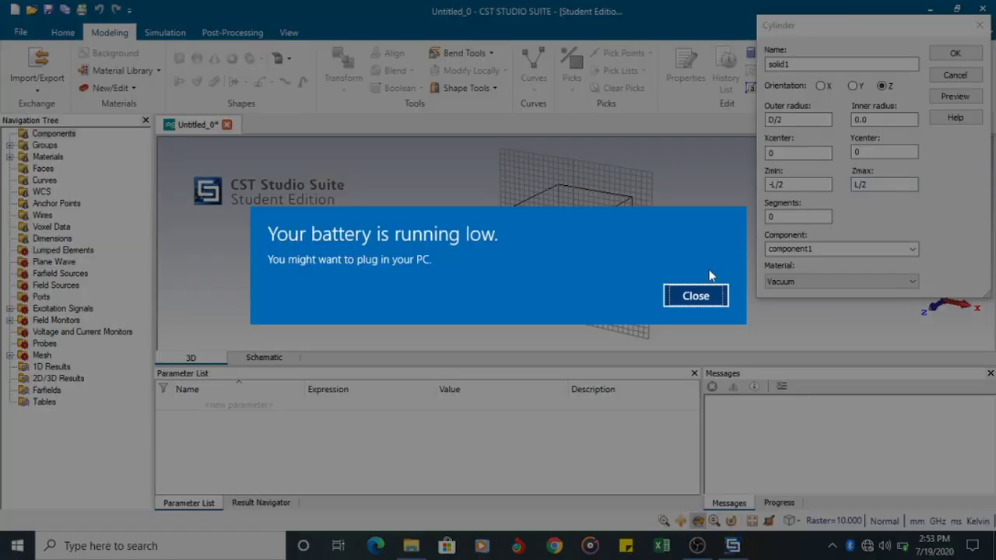
# Step: Make the cylinder PEC and preview it
pyautogui.click(696, 296)
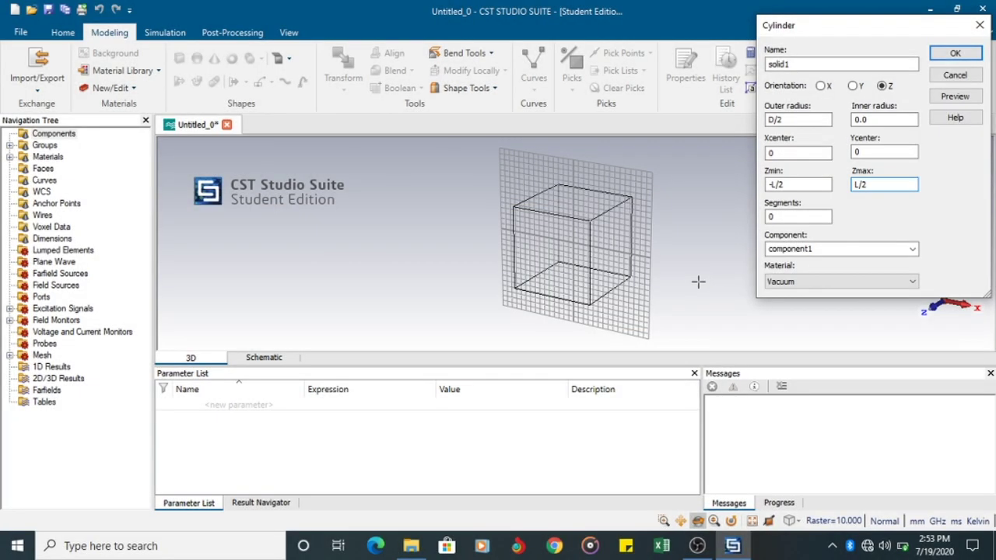
pyautogui.click(911, 282)
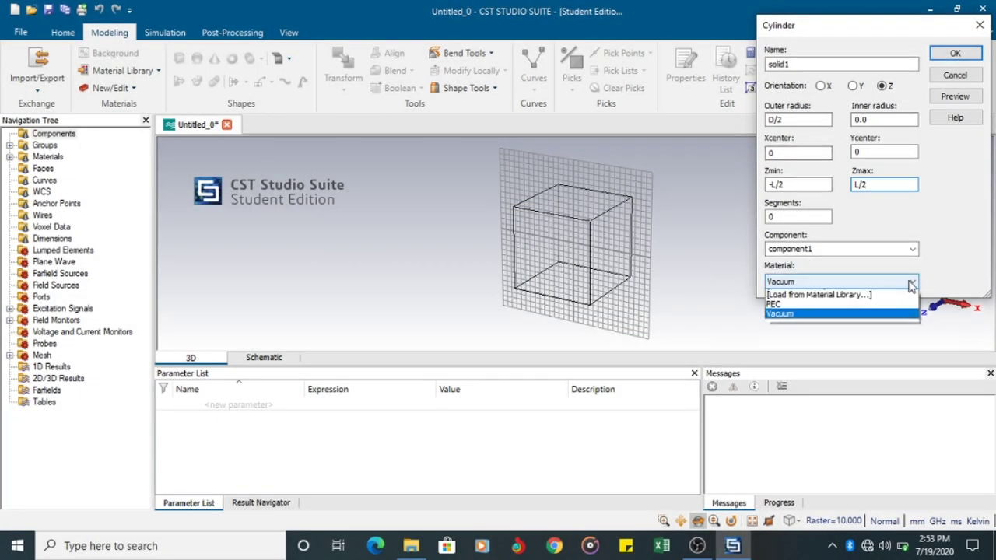
pyautogui.click(829, 311)
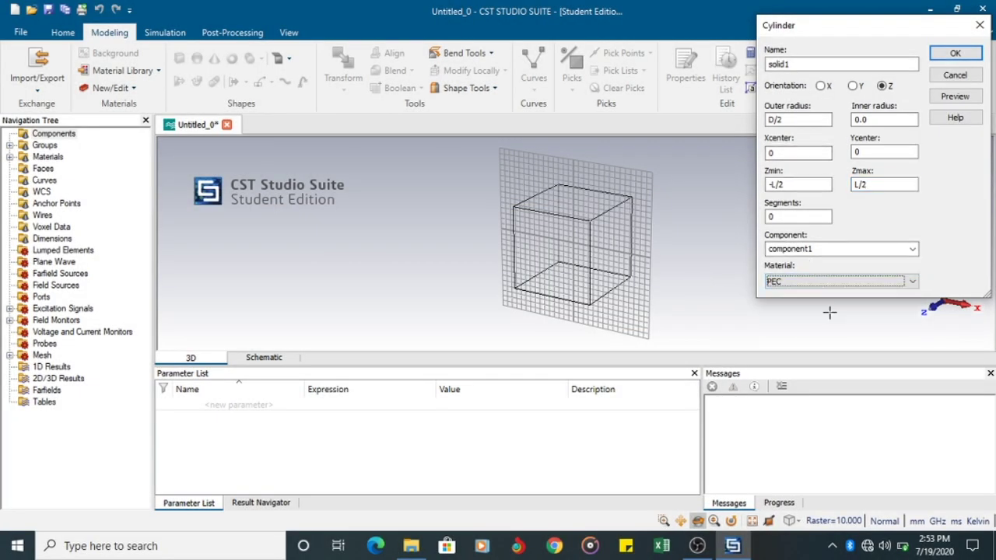
pyautogui.click(956, 97)
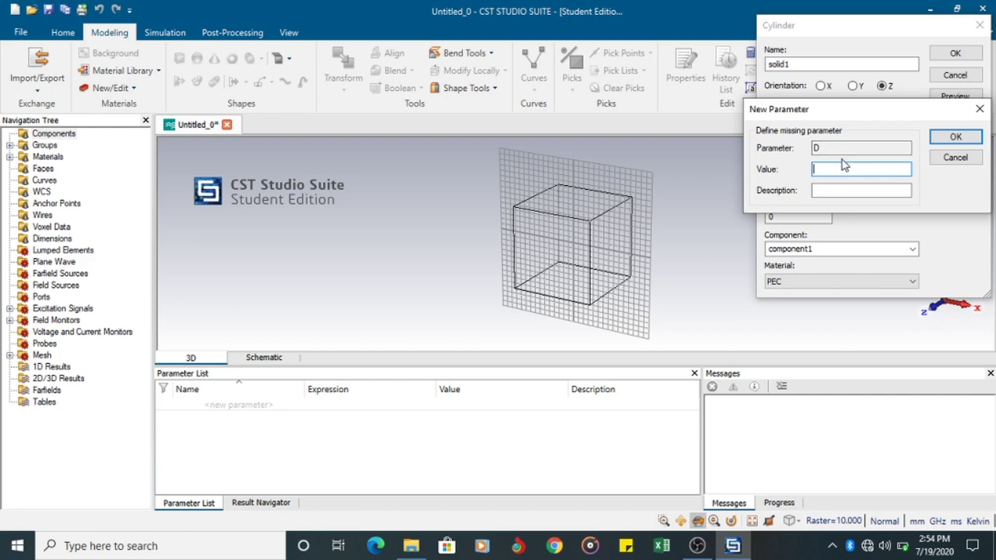
# Step: Define parameter D = 5 with description 'DIAMETER OF DIPOLE'
pyautogui.write('5')
pyautogui.click(824, 189)
pyautogui.write('DIAMETER OF DIPOL')
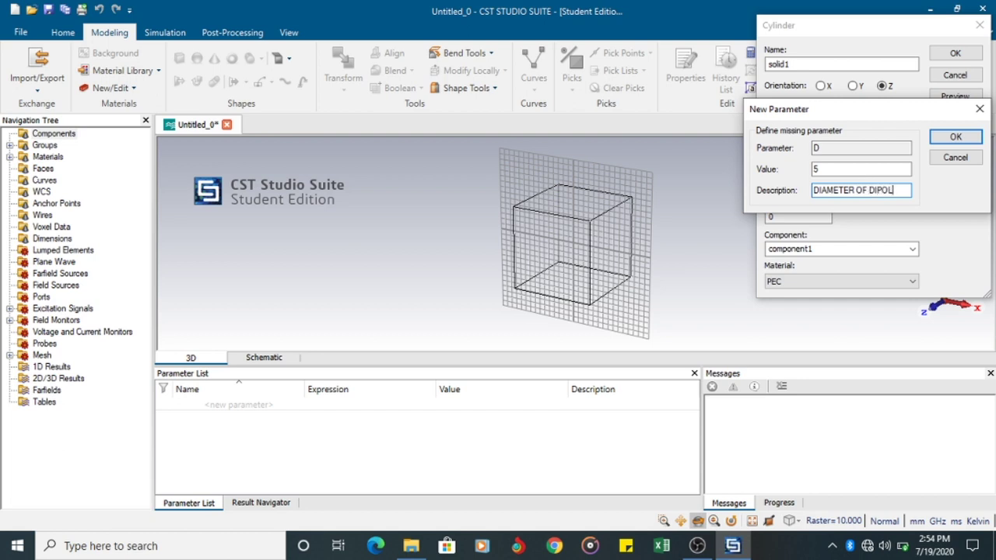
pyautogui.write('E')
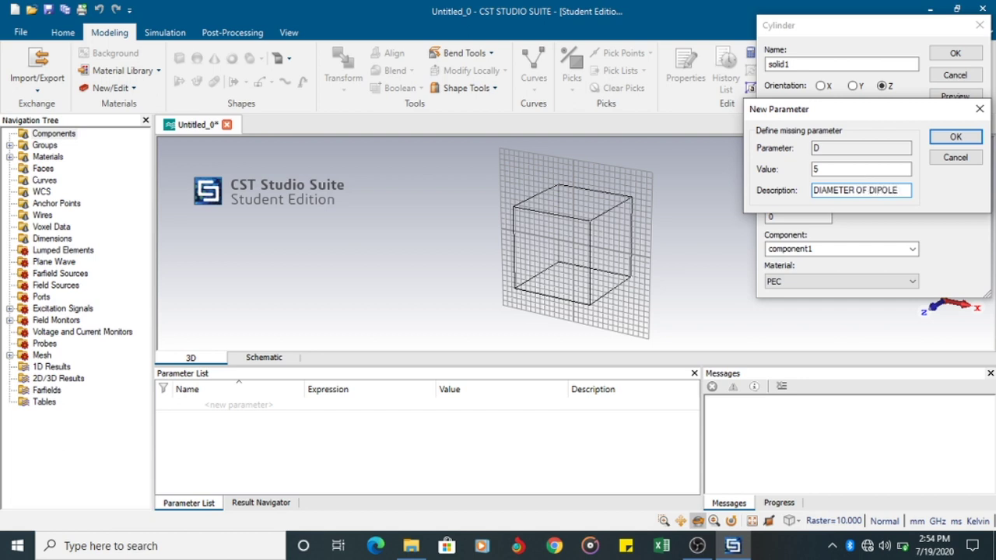
pyautogui.click(954, 138)
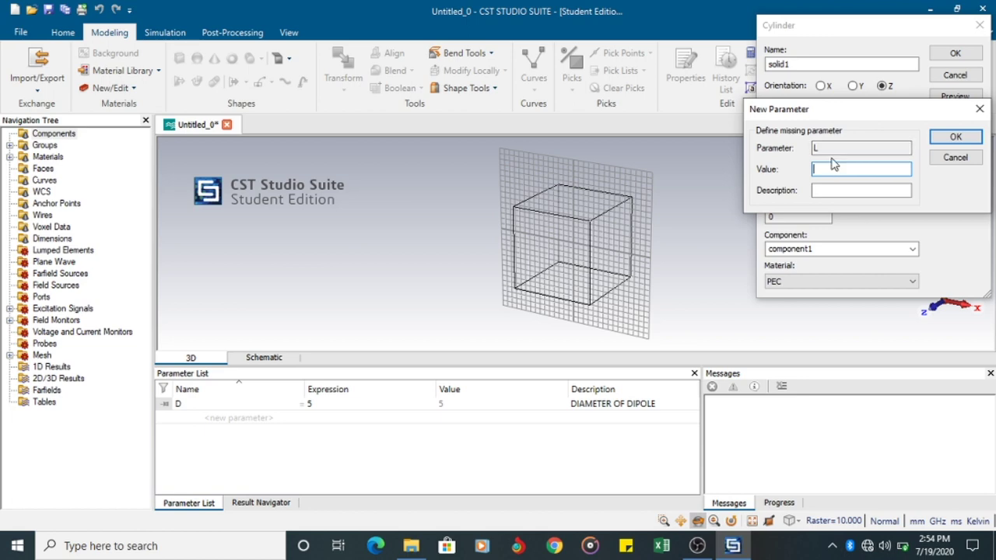
# Step: Define L = 150 as 'LENGTH OF DIPOLE' and create the dipole cylinder
pyautogui.write('150')
pyautogui.press('Tab')
pyautogui.write('LENGTH')
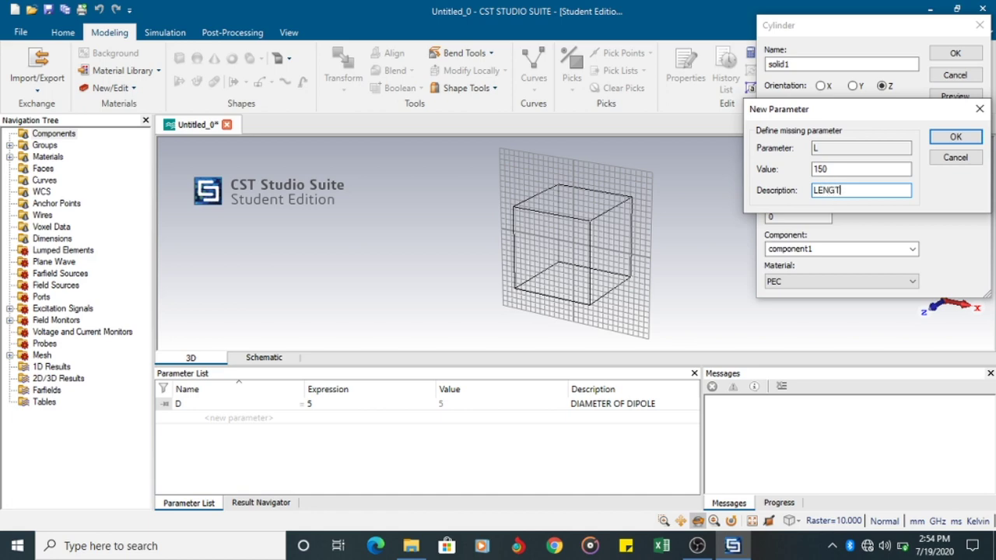
pyautogui.write(' OF DIPOLE')
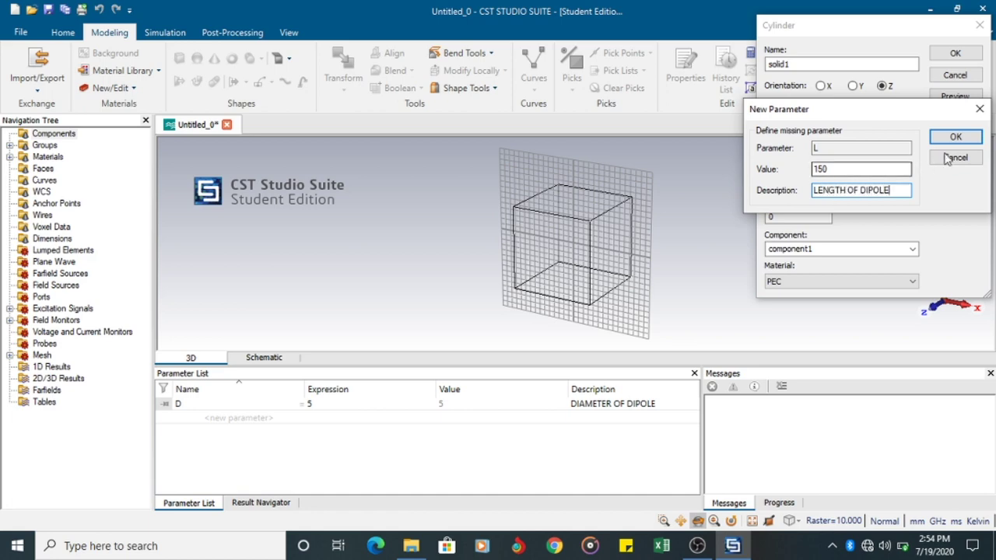
pyautogui.click(954, 138)
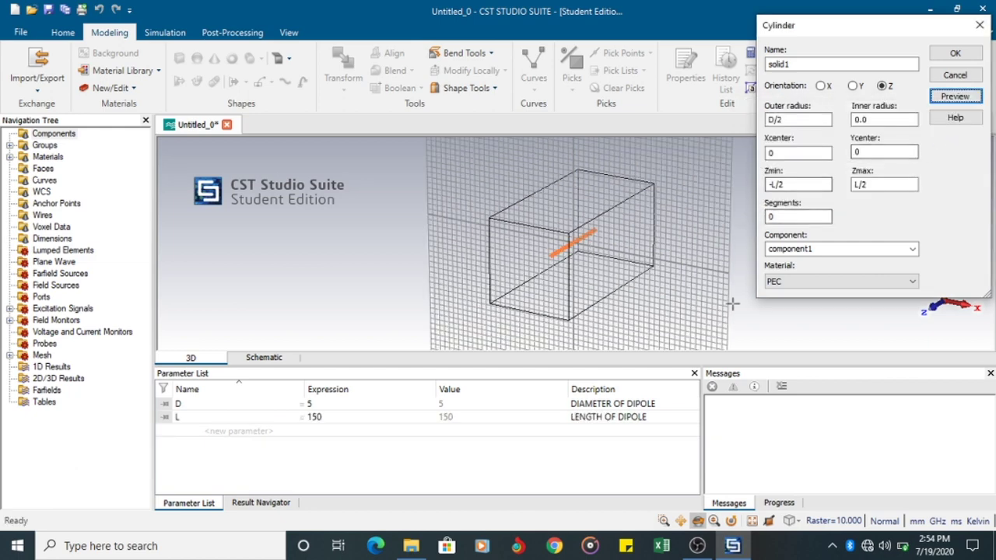
pyautogui.press('Return')
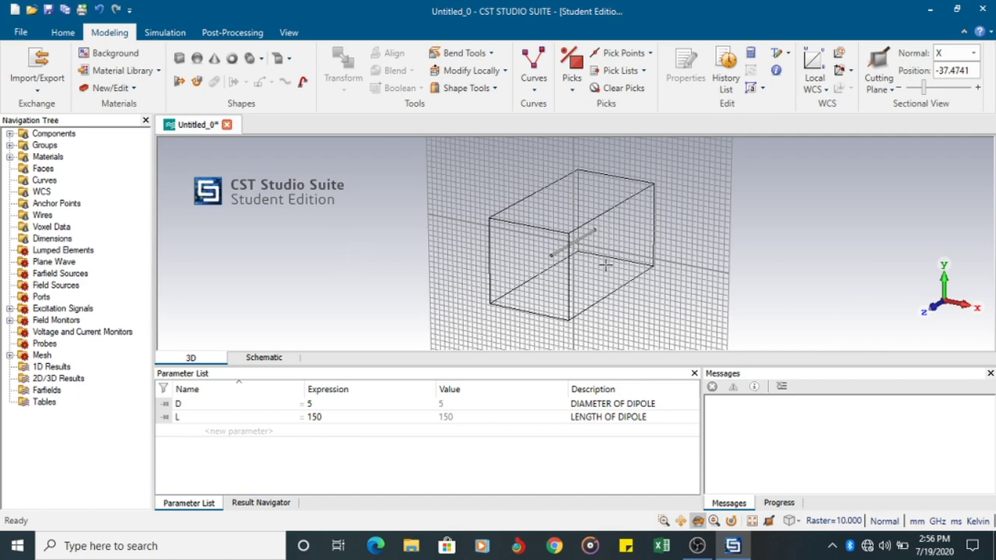
pyautogui.scroll(3, 579, 251)
pyautogui.scroll(1, 578, 251)
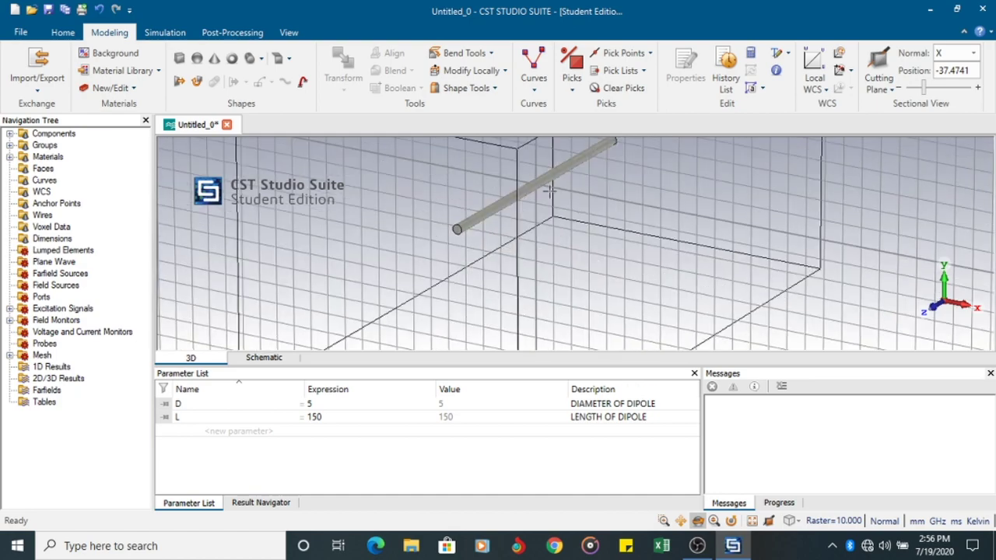
pyautogui.scroll(-3, 569, 170)
pyautogui.scroll(4, 551, 158)
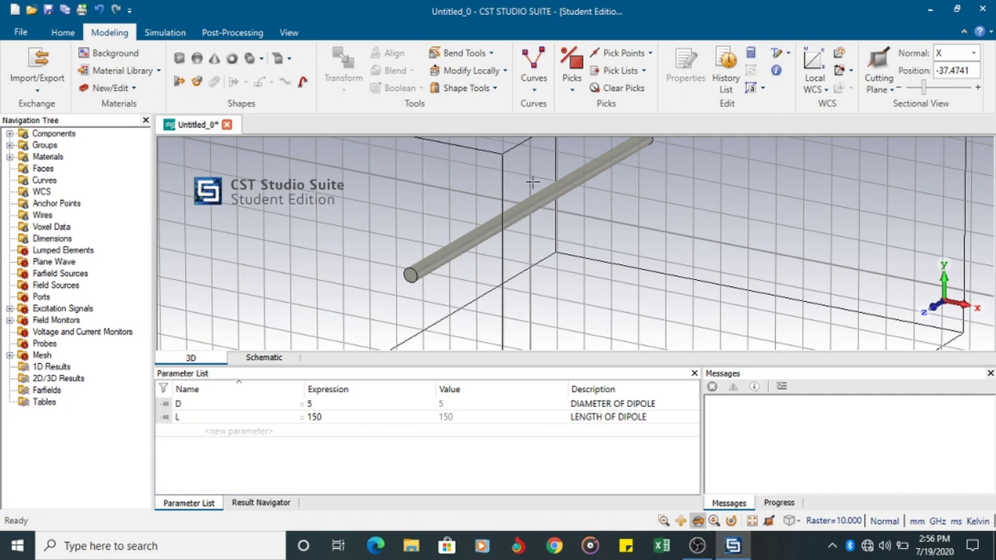
# Step: Start a second cylinder with radius D/2 spanning Z from -G to G
pyautogui.click(261, 60)
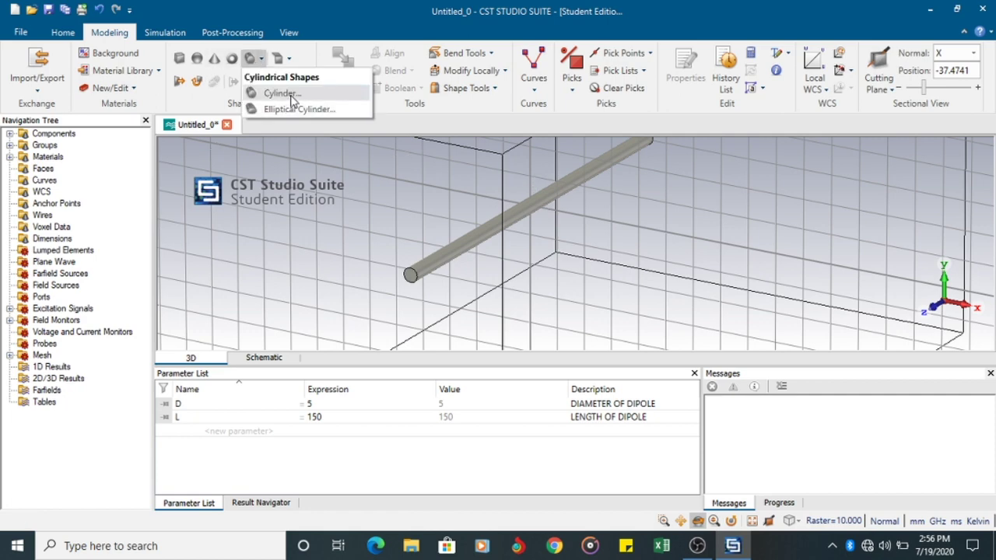
pyautogui.click(281, 93)
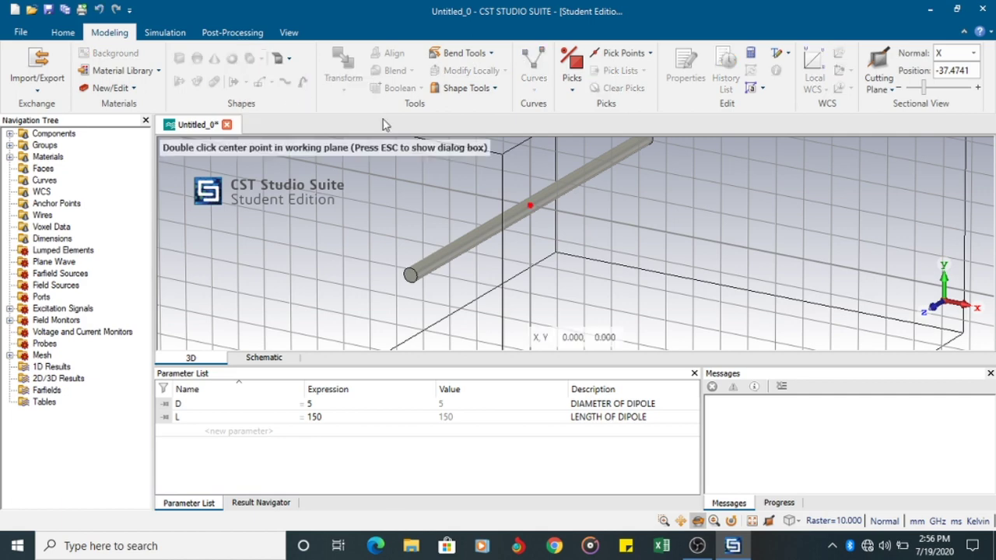
pyautogui.press('Escape')
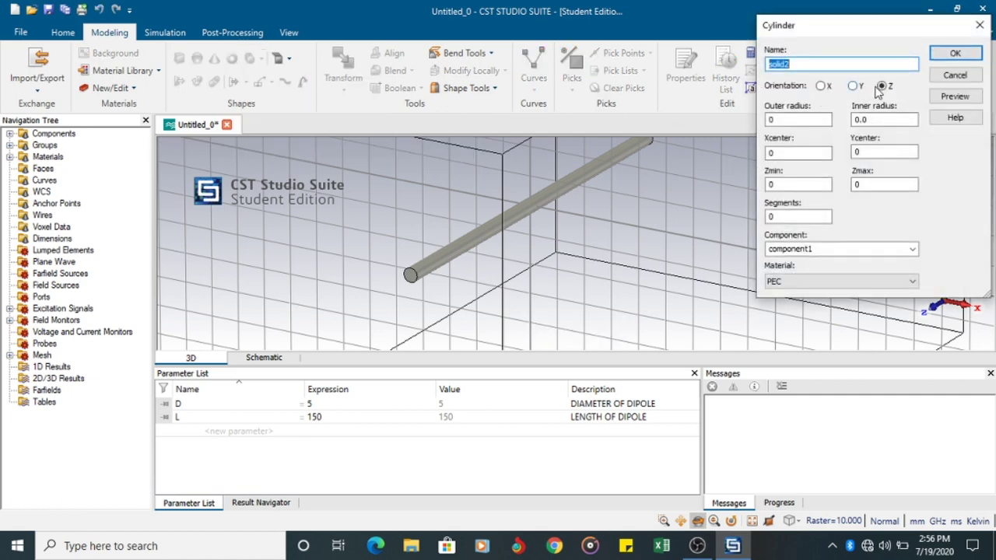
pyautogui.click(811, 118)
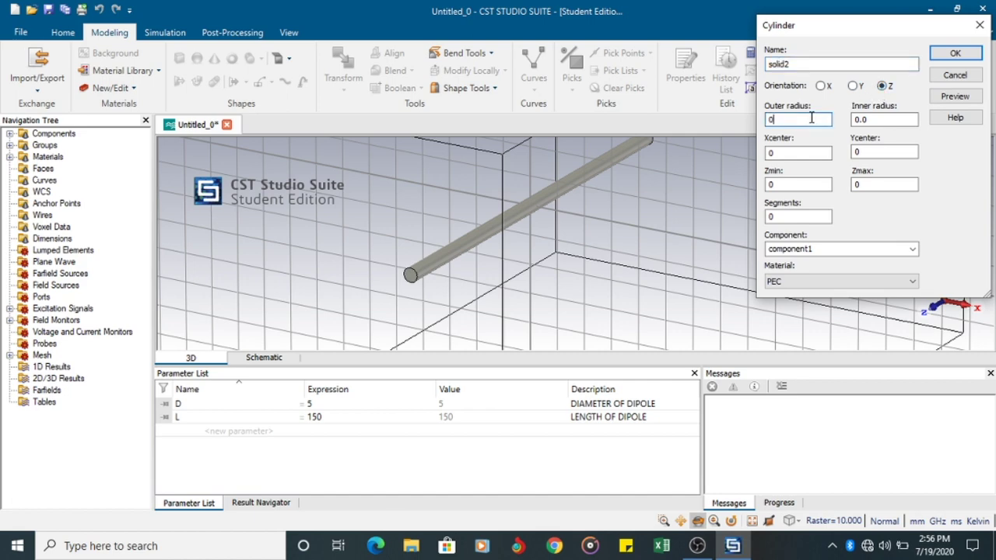
pyautogui.write('D/2')
pyautogui.click(804, 185)
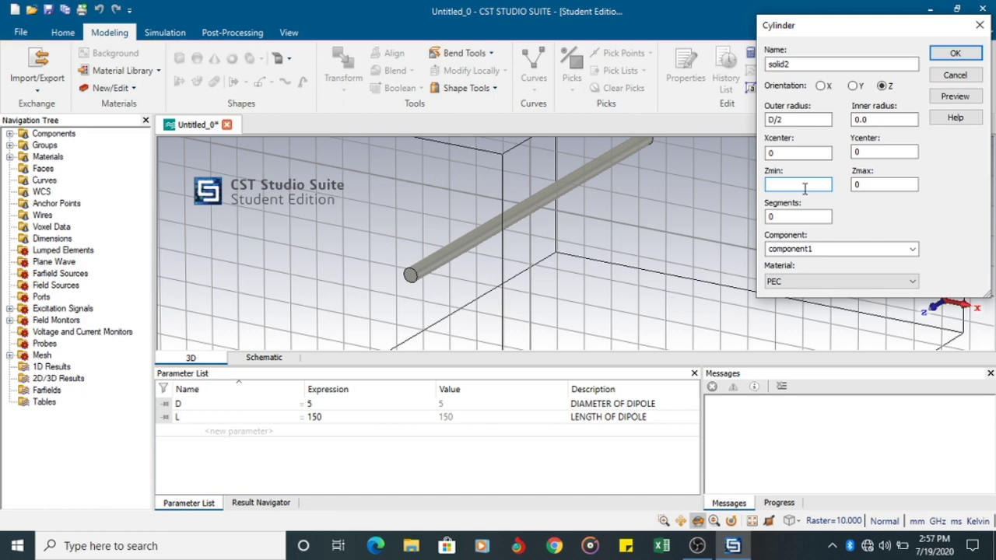
pyautogui.write('-G')
pyautogui.click(874, 184)
pyautogui.press('BackSpace')
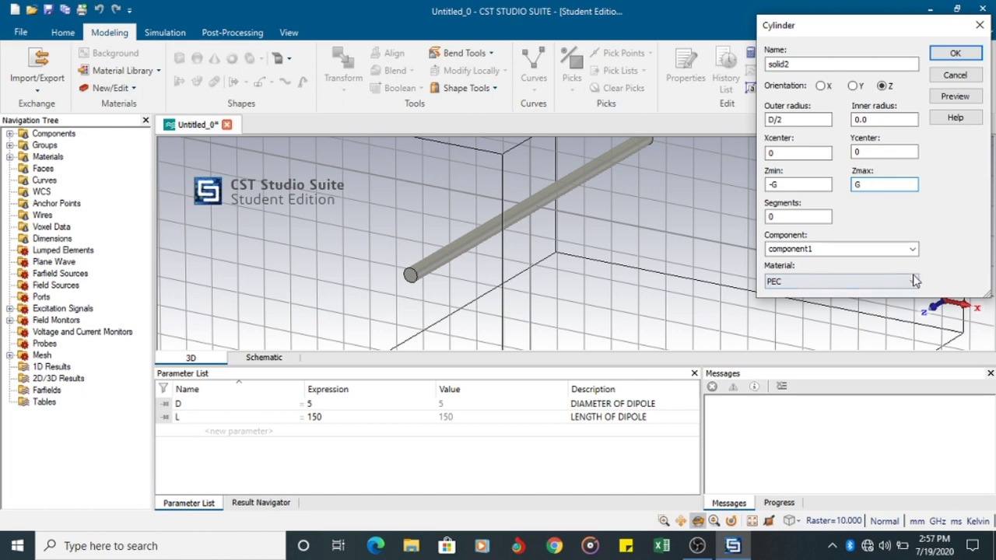
# Step: Set the gap cylinder's material to Vacuum and preview it
pyautogui.click(887, 281)
pyautogui.click(831, 322)
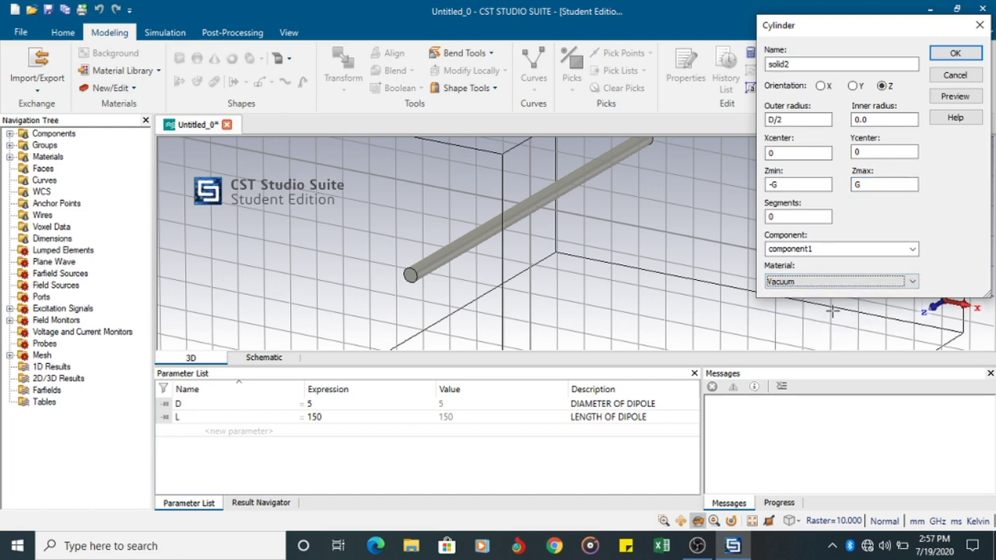
pyautogui.click(955, 97)
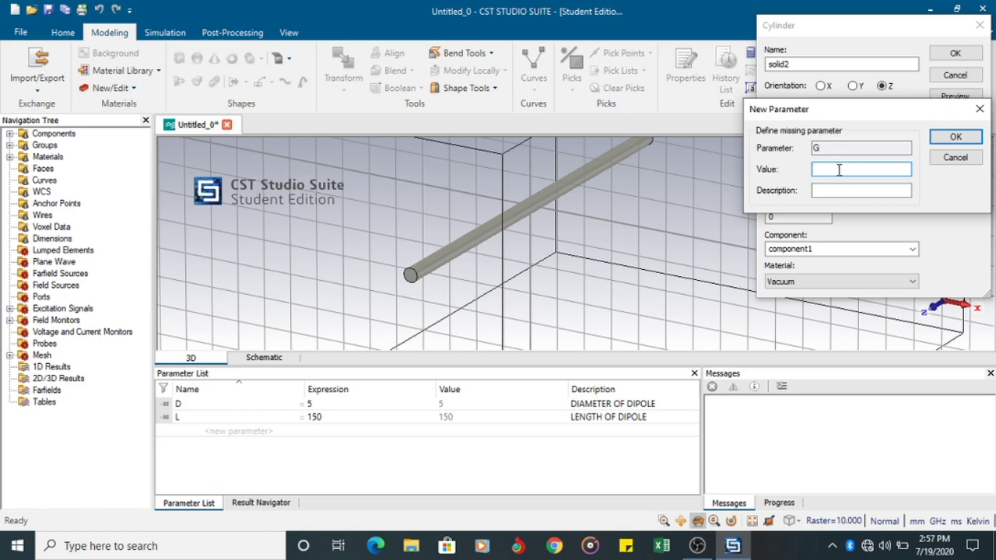
# Step: Define G = 20 as 'GAP OF THE FEED POINT' and confirm the gap cylinder
pyautogui.write('20')
pyautogui.click(864, 189)
pyautogui.write('GAP OF THE FEED POINT')
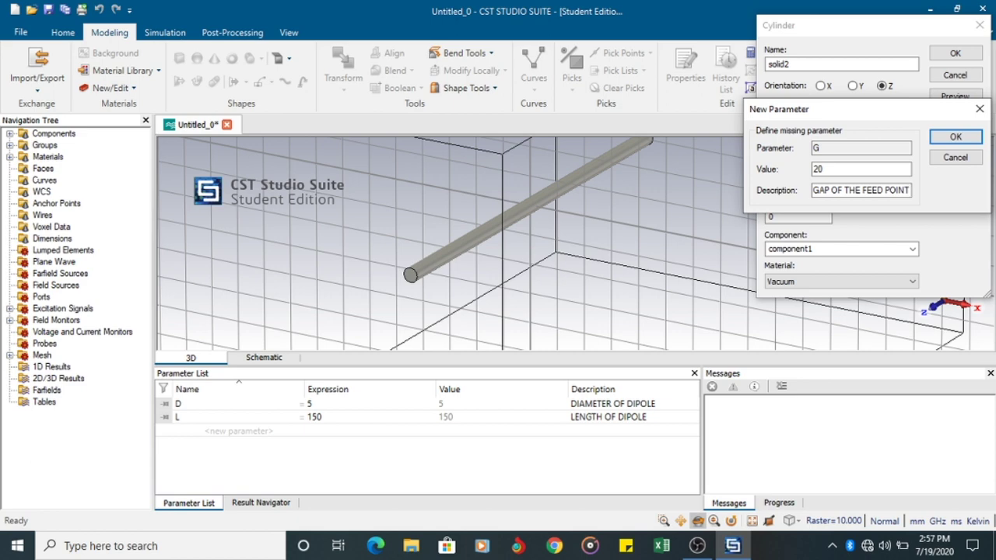
pyautogui.click(956, 138)
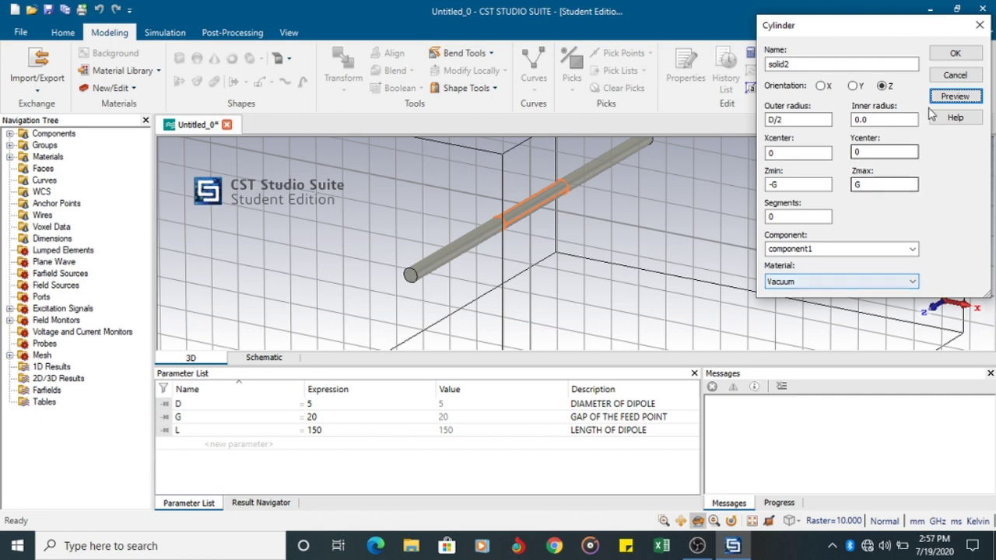
pyautogui.click(953, 54)
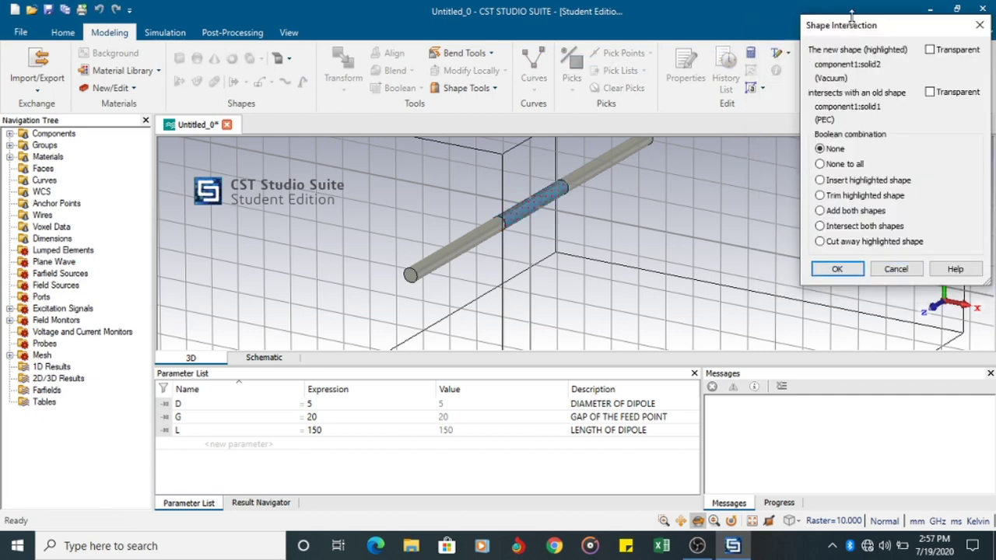
# Step: Cut the vacuum gap shape out of the PEC dipole, leaving a 20 mm feed gap
pyautogui.click(840, 243)
pyautogui.scroll(-2, 542, 288)
pyautogui.moveTo(542, 288); pyautogui.dragTo(554, 268)
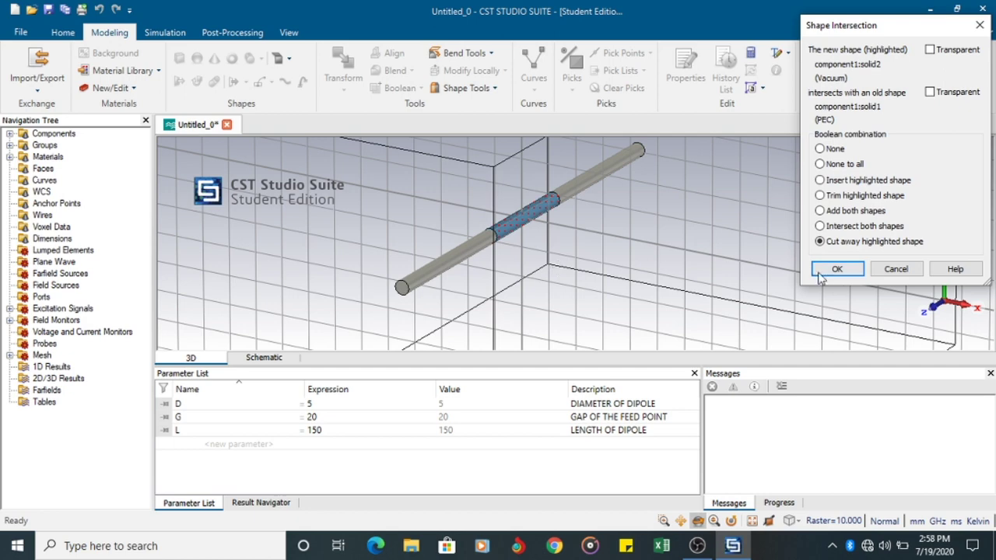
pyautogui.click(904, 268)
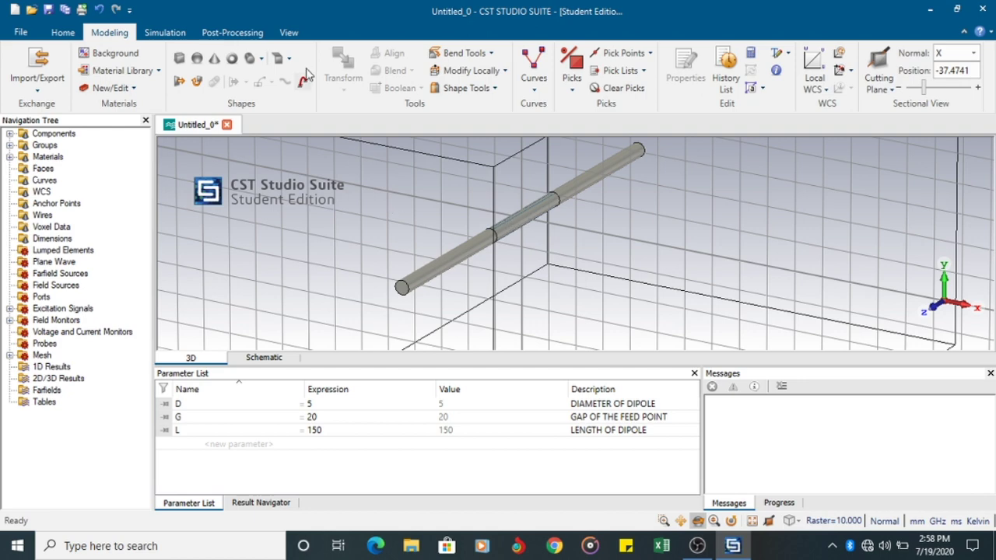
# Step: Edit solid2's cylinder definition so Z spans -G/2 to G/2, preview it and apply
pyautogui.click(8, 137)
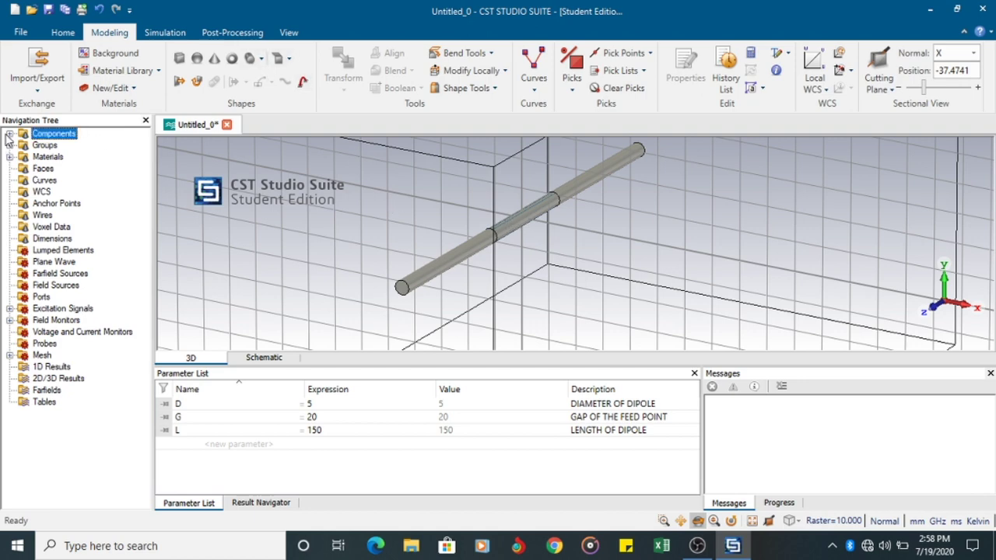
pyautogui.click(10, 135)
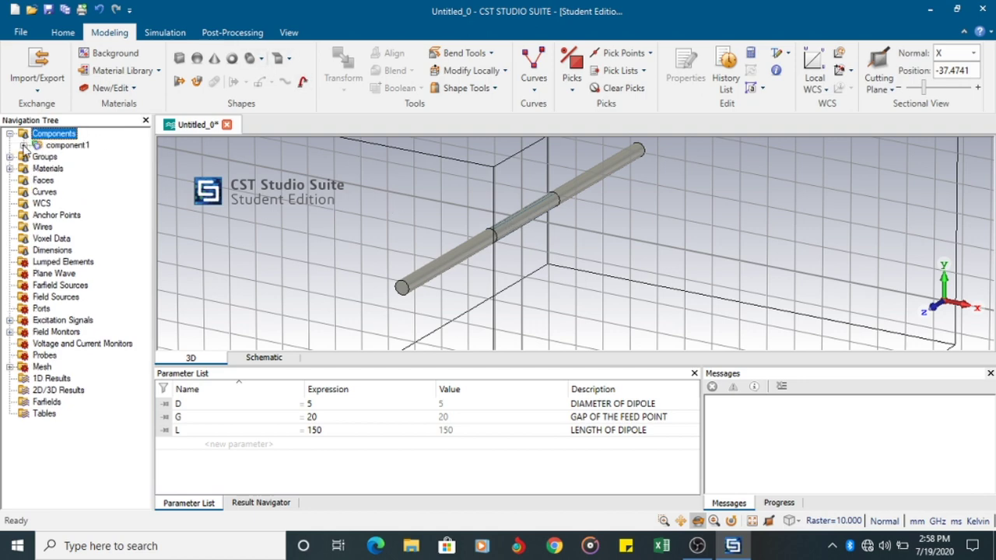
pyautogui.click(24, 145)
pyautogui.doubleClick(76, 168)
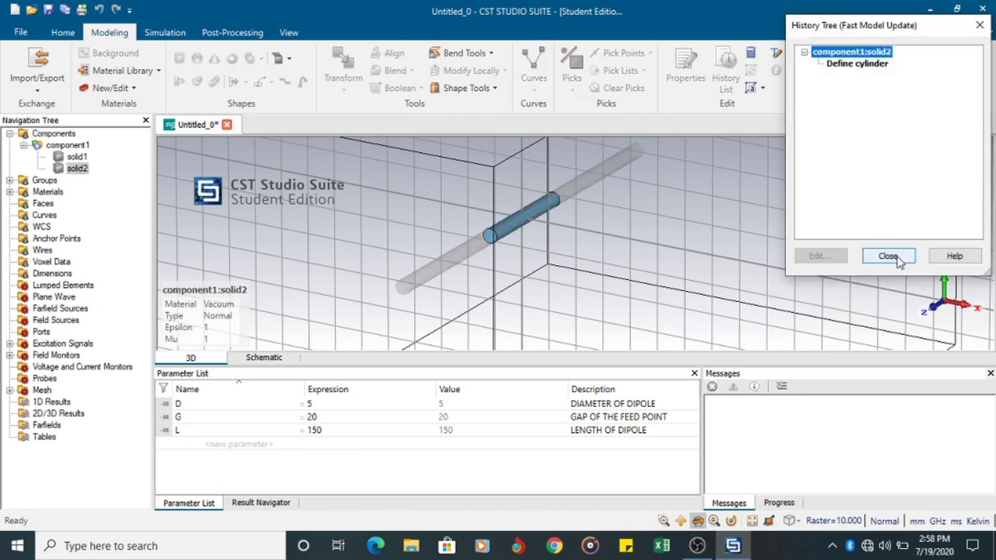
pyautogui.click(852, 65)
pyautogui.doubleClick(851, 65)
pyautogui.click(791, 184)
pyautogui.write('/2')
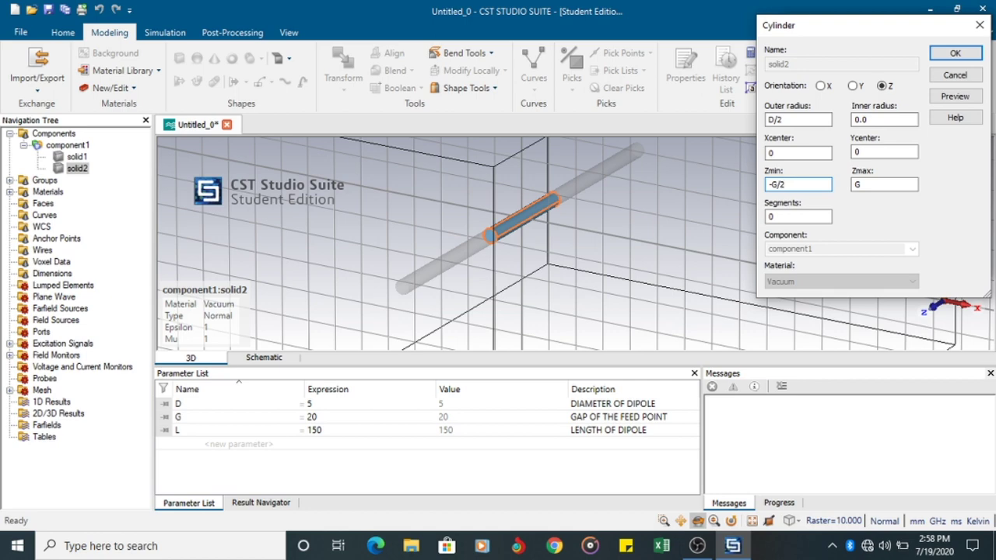
pyautogui.click(863, 184)
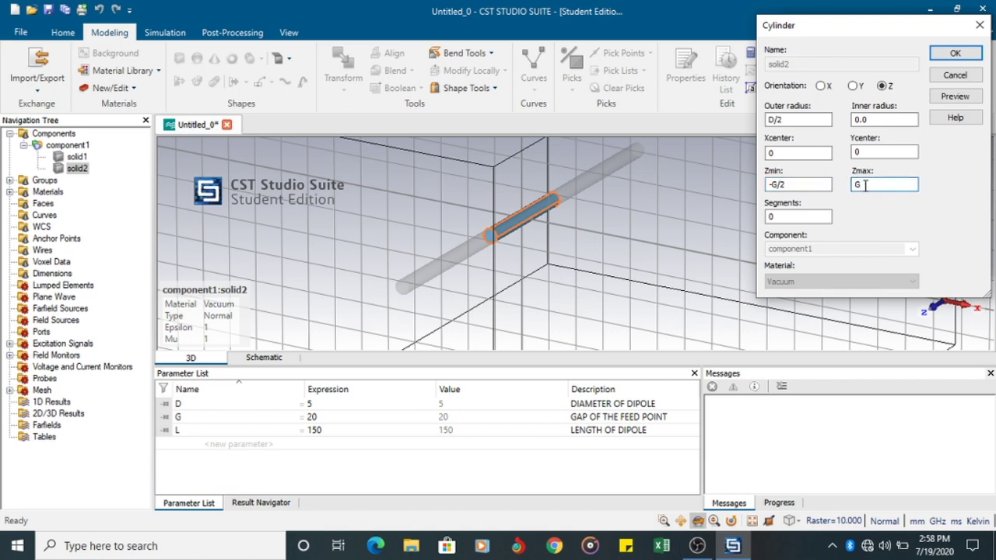
pyautogui.write('/2')
pyautogui.click(956, 97)
pyautogui.click(955, 52)
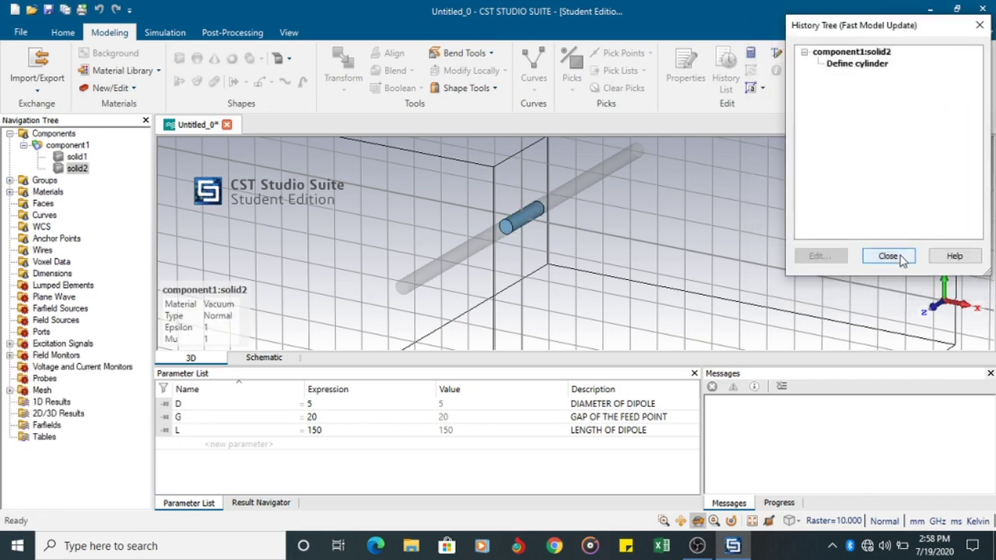
pyautogui.click(898, 257)
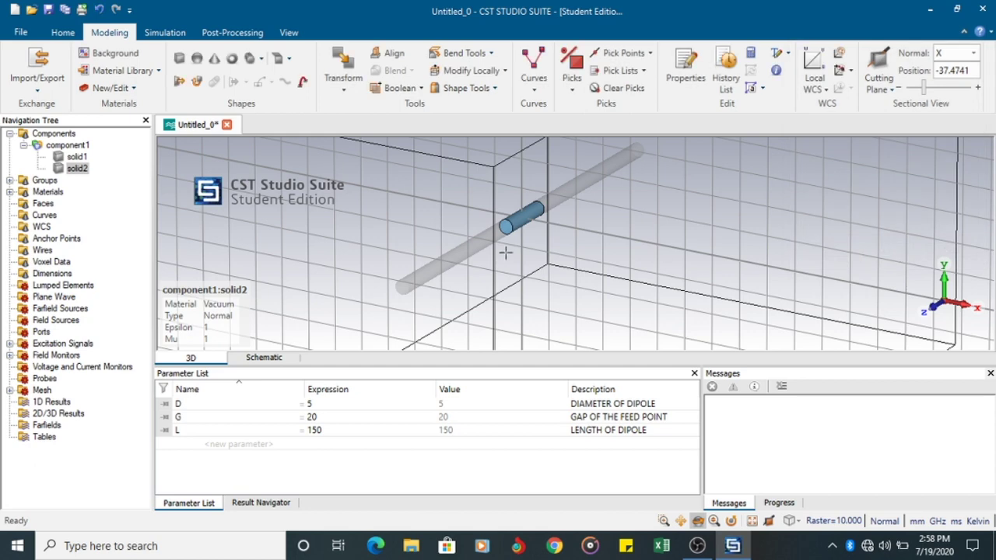
# Step: Reopen solid2's cylinder definition to check it, then close without changes
pyautogui.click(77, 168)
pyautogui.doubleClick(77, 168)
pyautogui.click(76, 156)
pyautogui.click(67, 145)
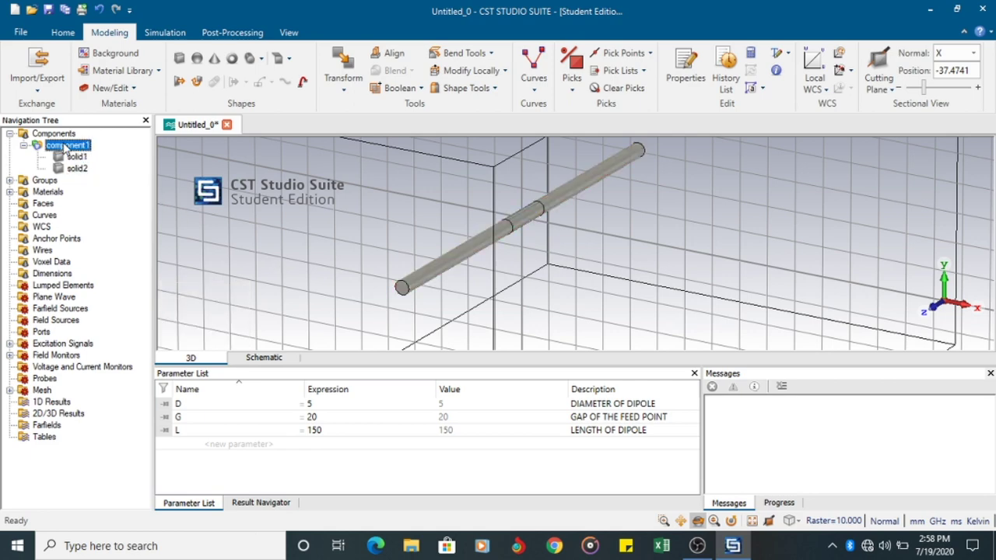
pyautogui.doubleClick(66, 146)
pyautogui.click(24, 145)
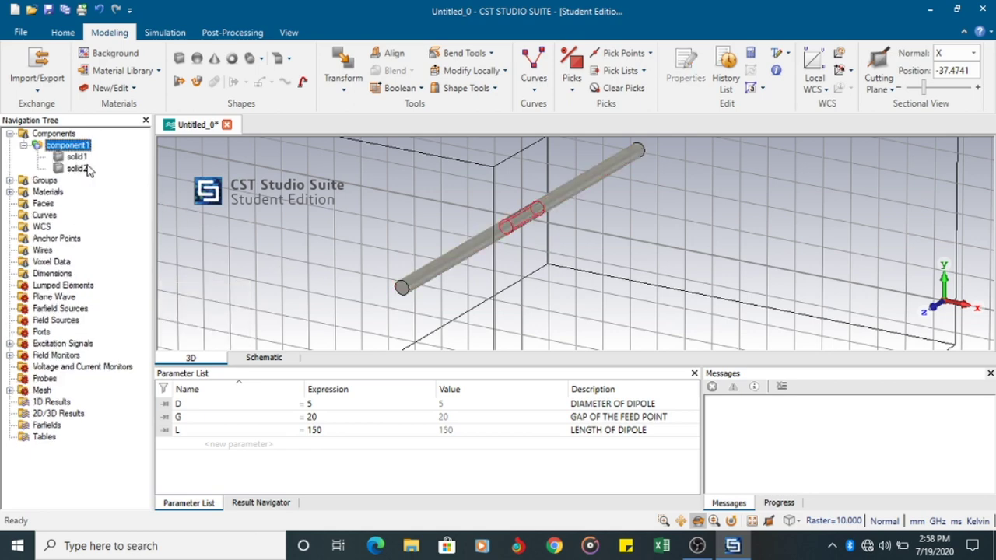
pyautogui.doubleClick(76, 168)
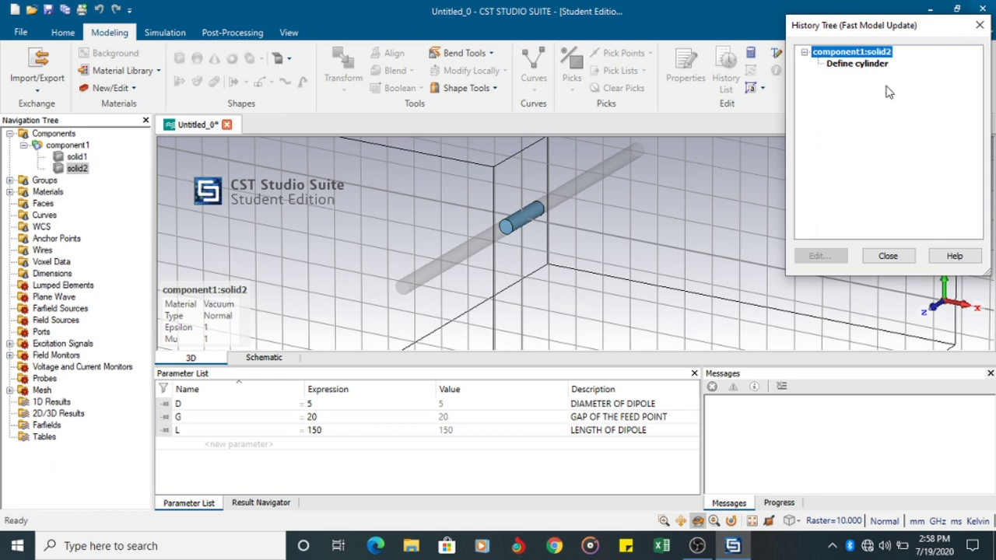
pyautogui.click(866, 65)
pyautogui.doubleClick(868, 66)
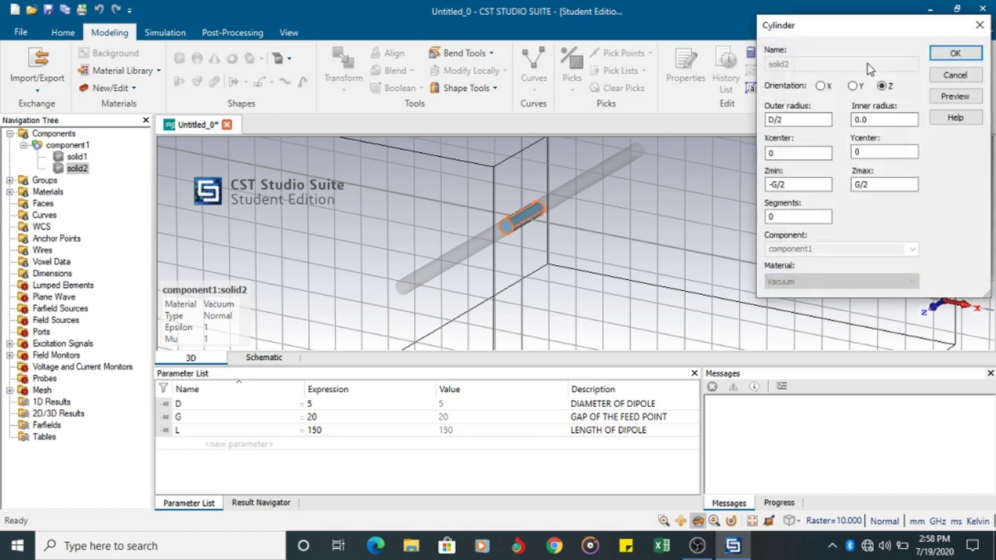
pyautogui.click(961, 98)
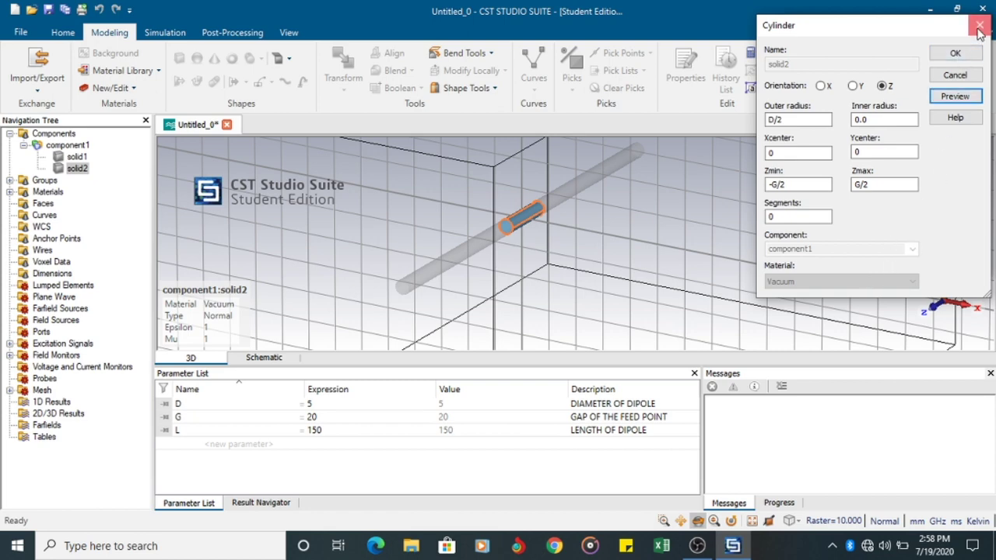
pyautogui.click(979, 28)
pyautogui.click(888, 256)
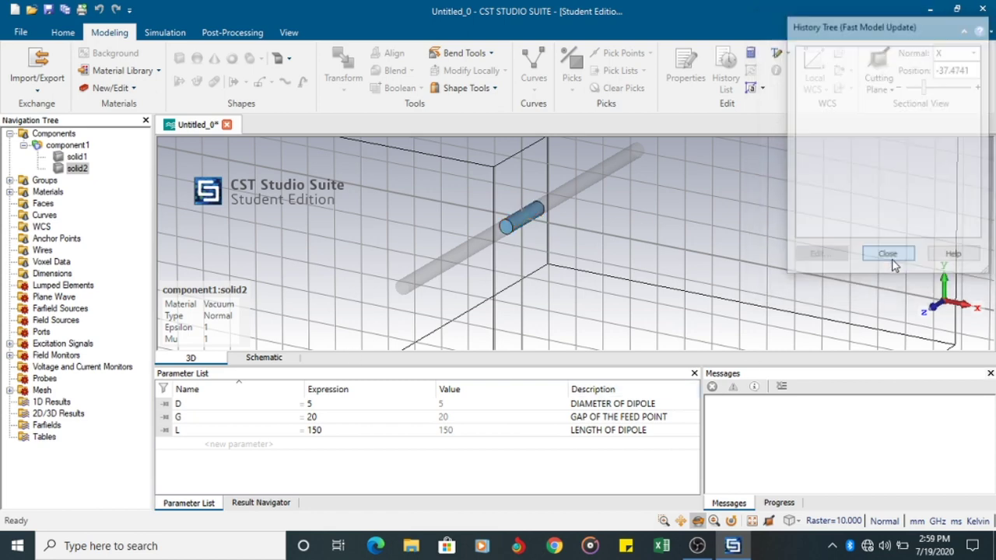
pyautogui.click(76, 169)
pyautogui.rightClick(76, 171)
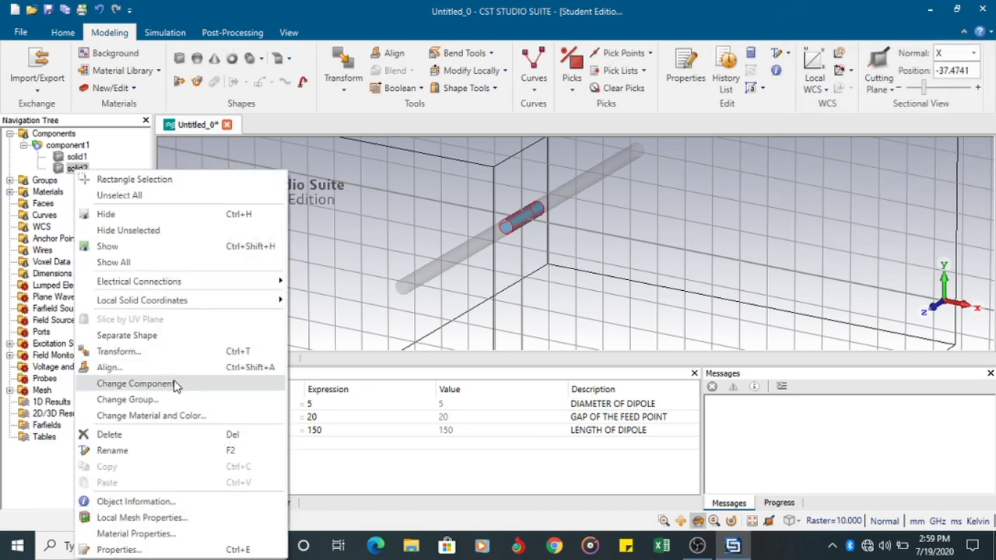
pyautogui.click(136, 383)
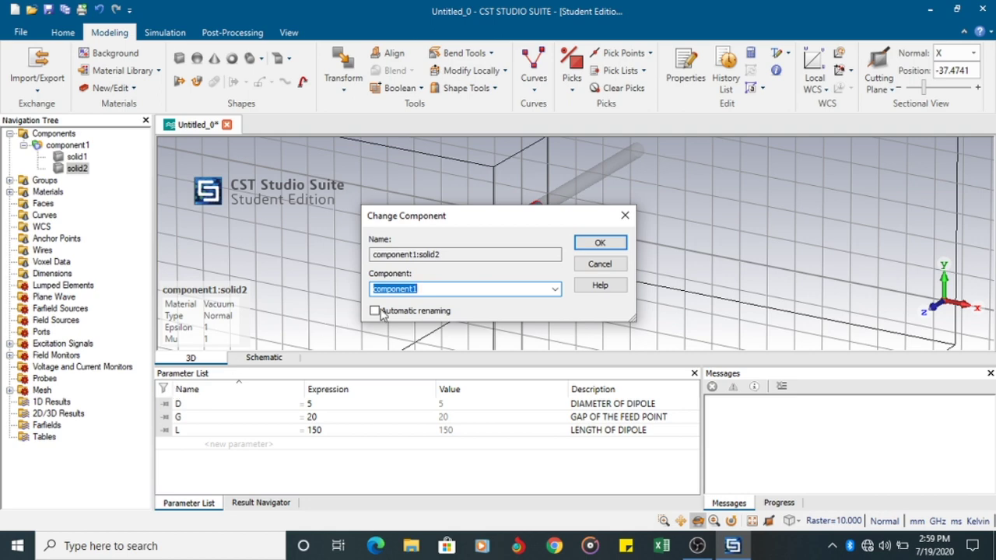
pyautogui.click(555, 289)
pyautogui.click(555, 288)
pyautogui.click(600, 264)
pyautogui.rightClick(76, 168)
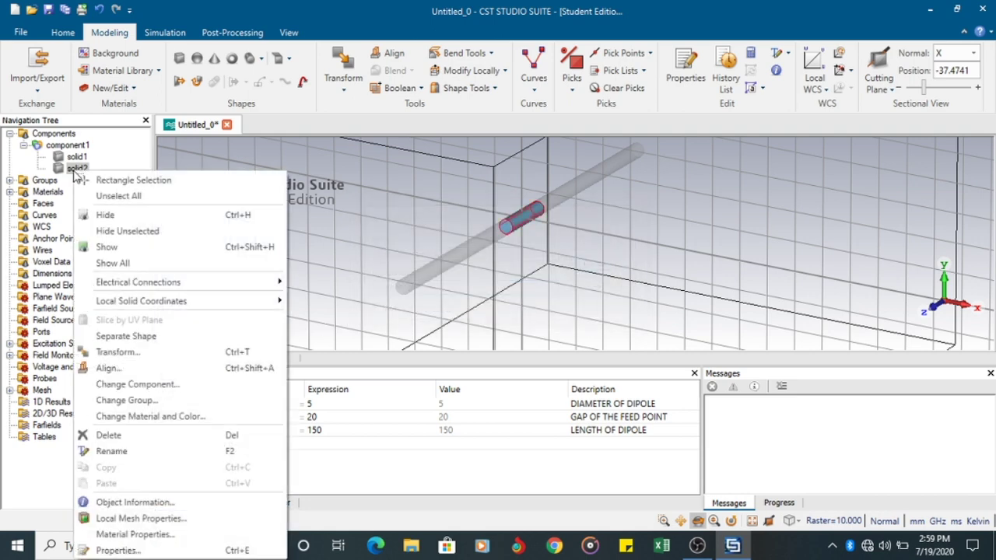
pyautogui.click(166, 418)
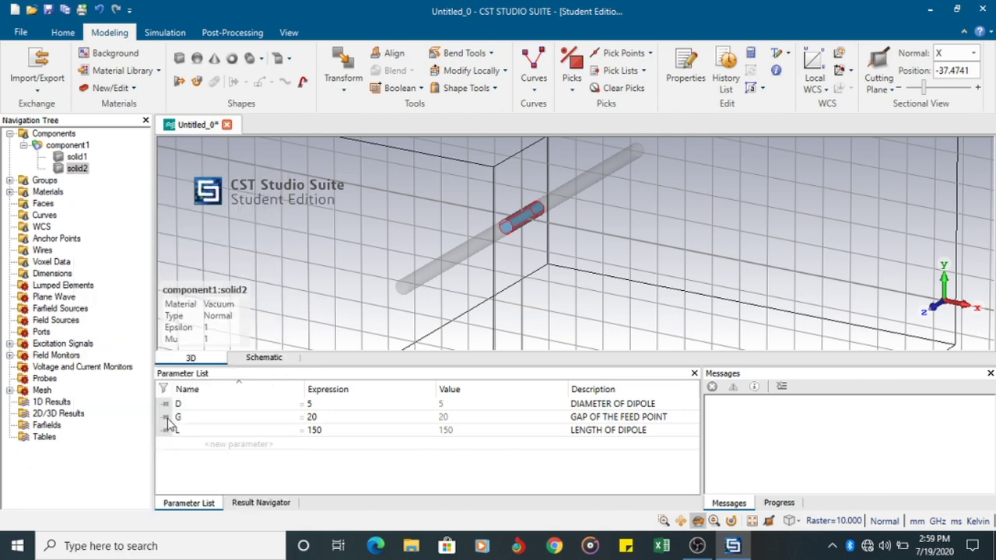
pyautogui.click(526, 283)
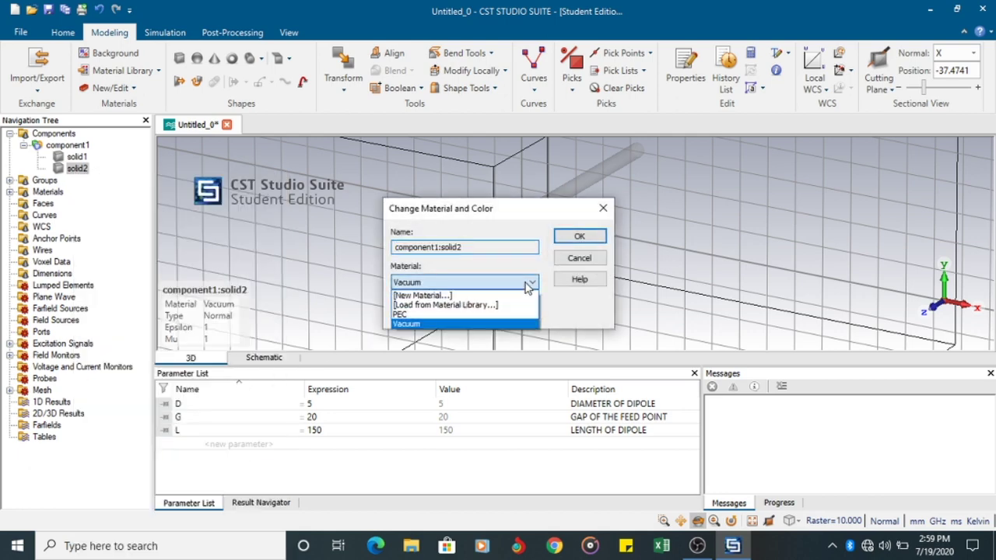
pyautogui.click(484, 323)
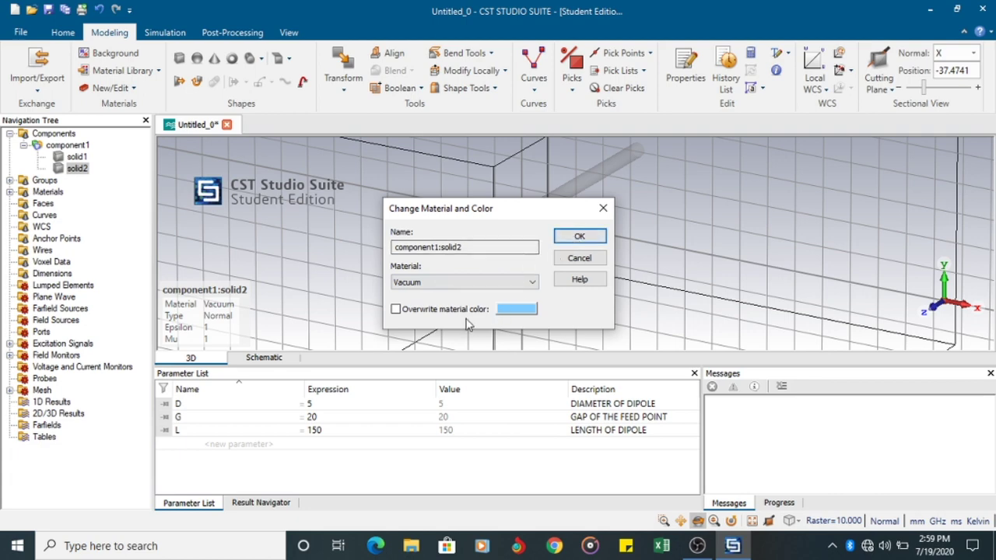
pyautogui.click(465, 315)
pyautogui.click(514, 311)
pyautogui.click(568, 153)
pyautogui.click(395, 309)
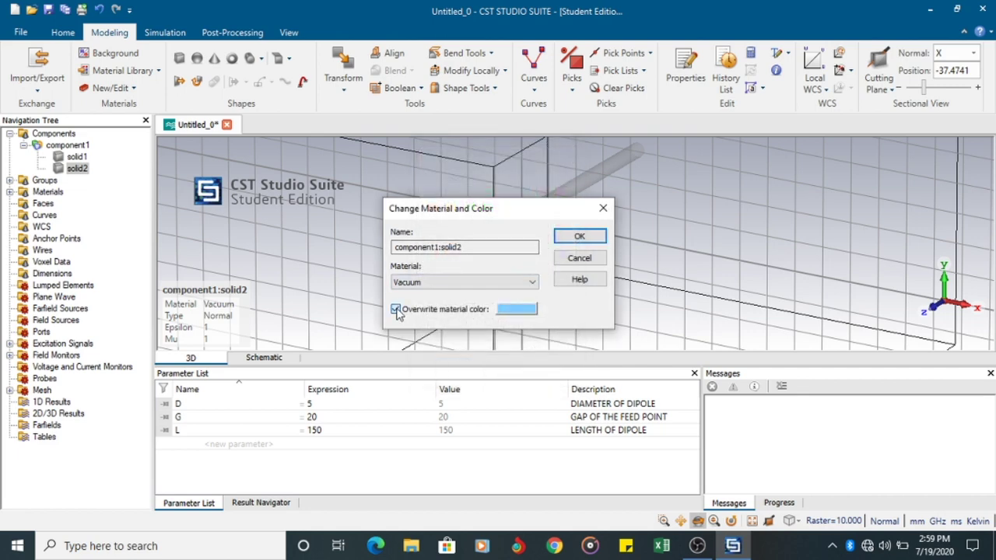
pyautogui.click(578, 235)
pyautogui.click(575, 233)
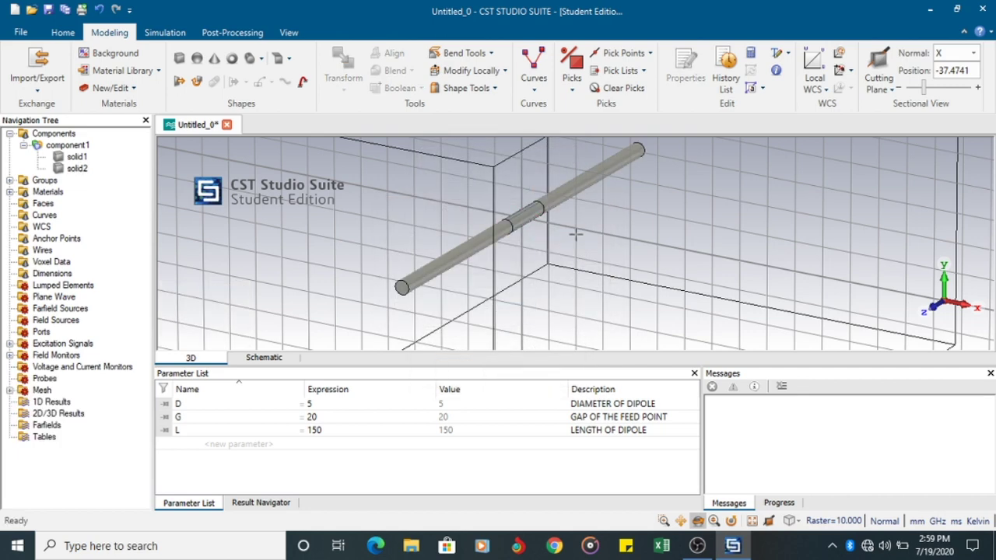
pyautogui.click(524, 223)
pyautogui.click(557, 200)
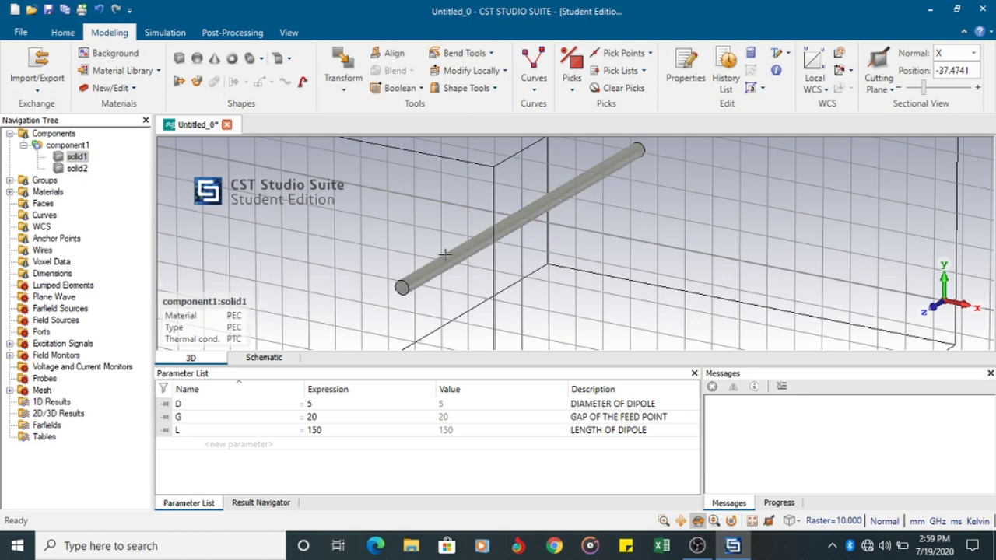
pyautogui.click(77, 168)
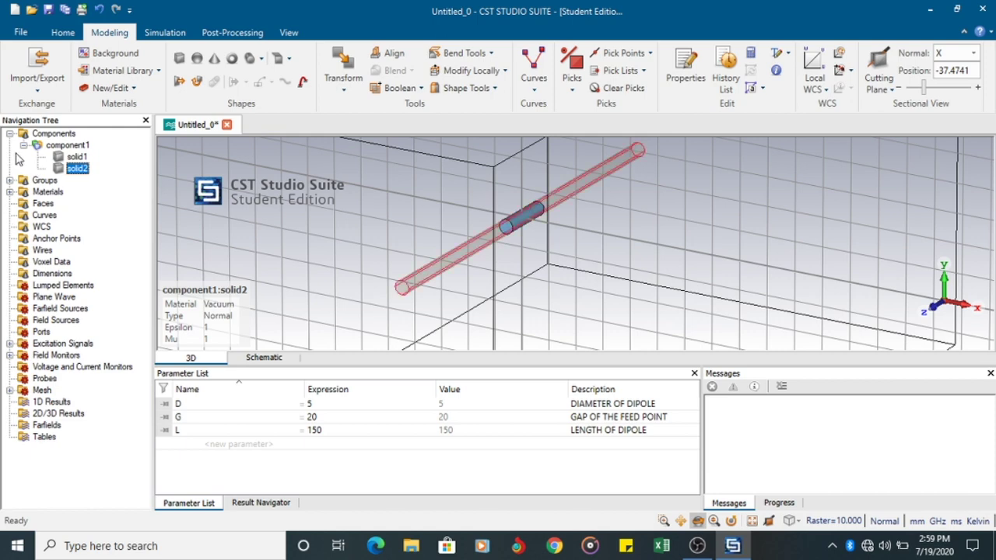
# Step: Delete 'define cylinder: component1:solid2' from the History List and update the model
pyautogui.click(24, 145)
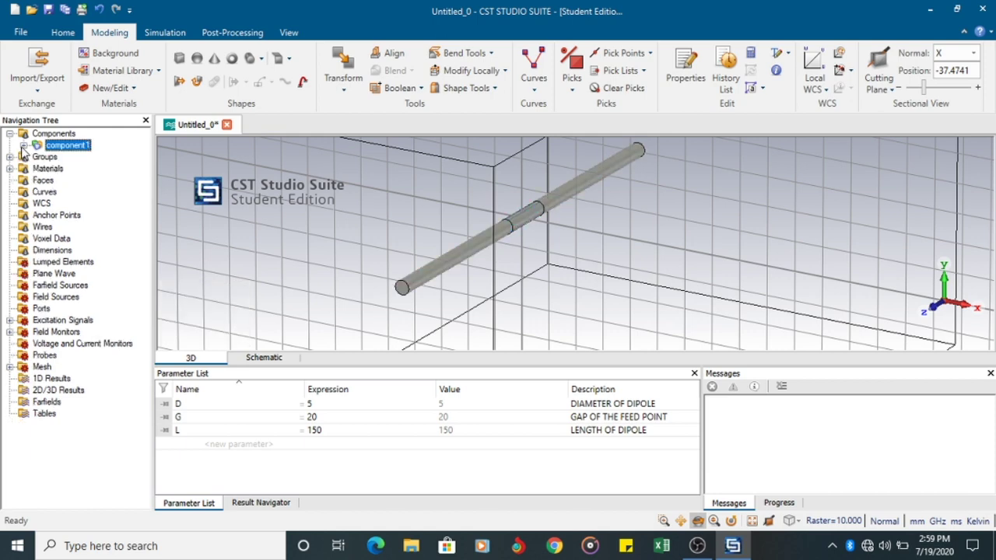
pyautogui.click(728, 82)
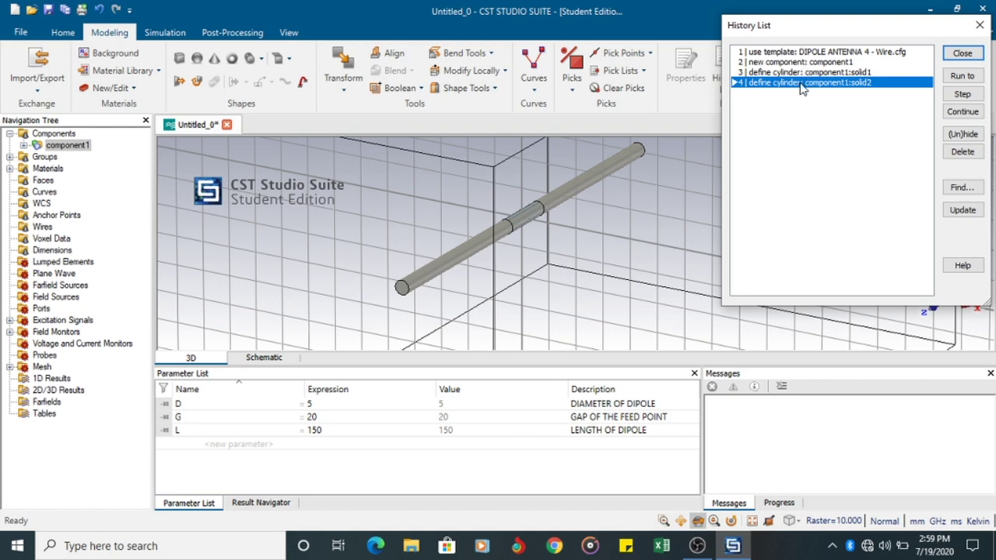
pyautogui.click(961, 153)
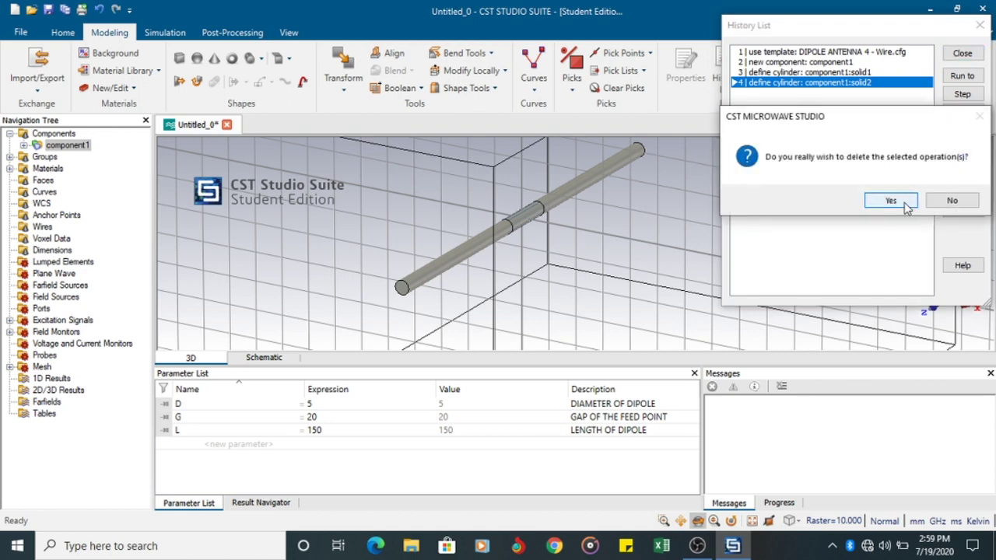
pyautogui.click(891, 200)
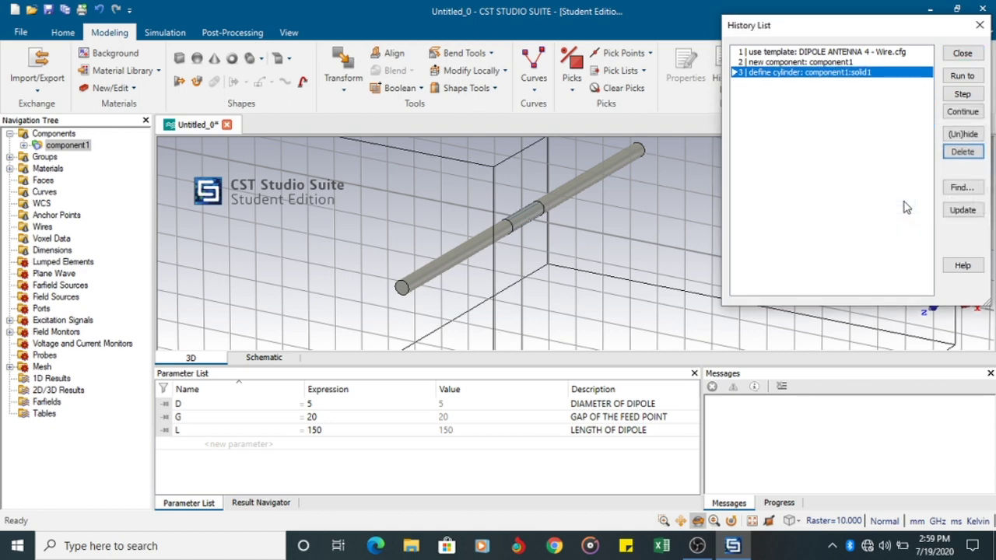
pyautogui.click(969, 210)
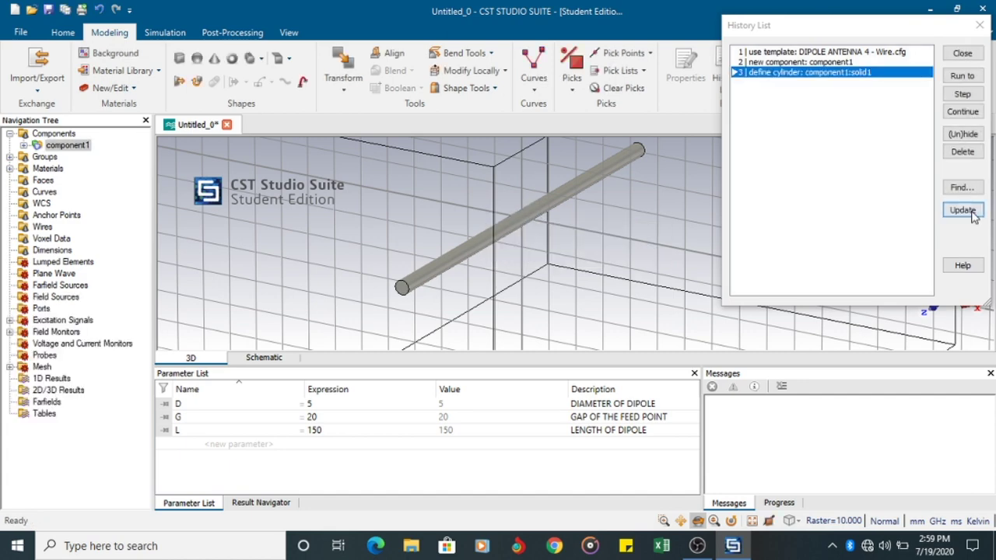
pyautogui.click(963, 53)
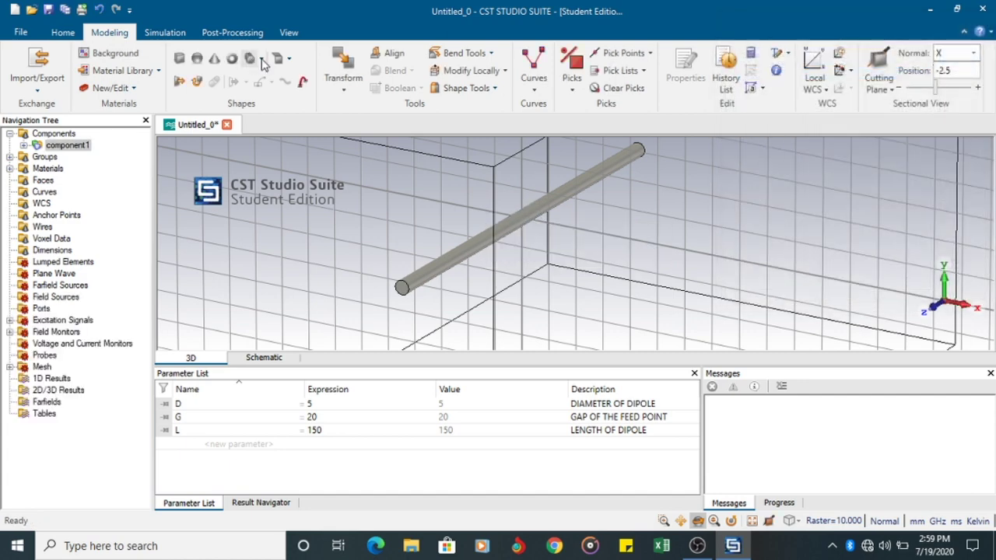
# Step: Define a new cylinder with radius D/2, Zmin -G/2, Zmax G/2, made of Vacuum
pyautogui.click(261, 61)
pyautogui.click(280, 94)
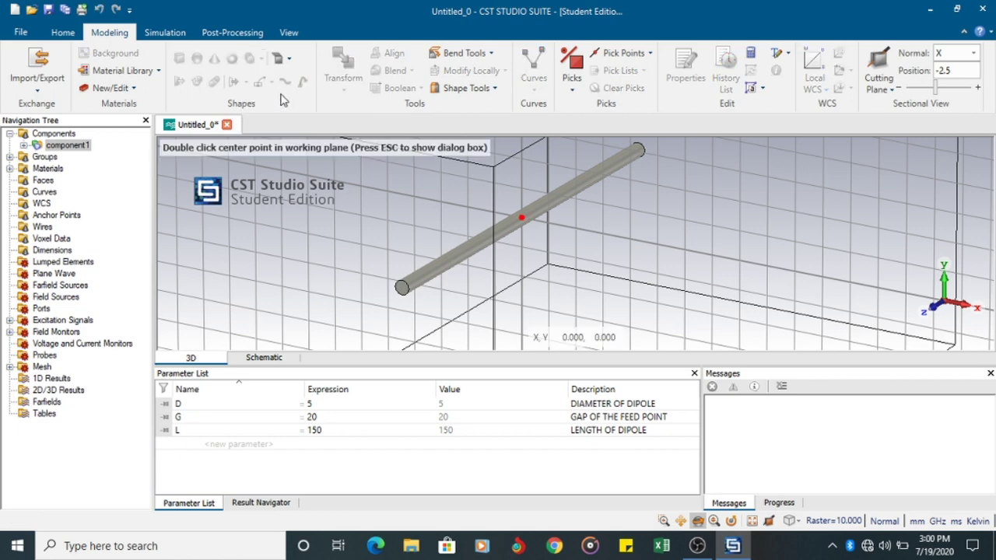
pyautogui.press('Escape')
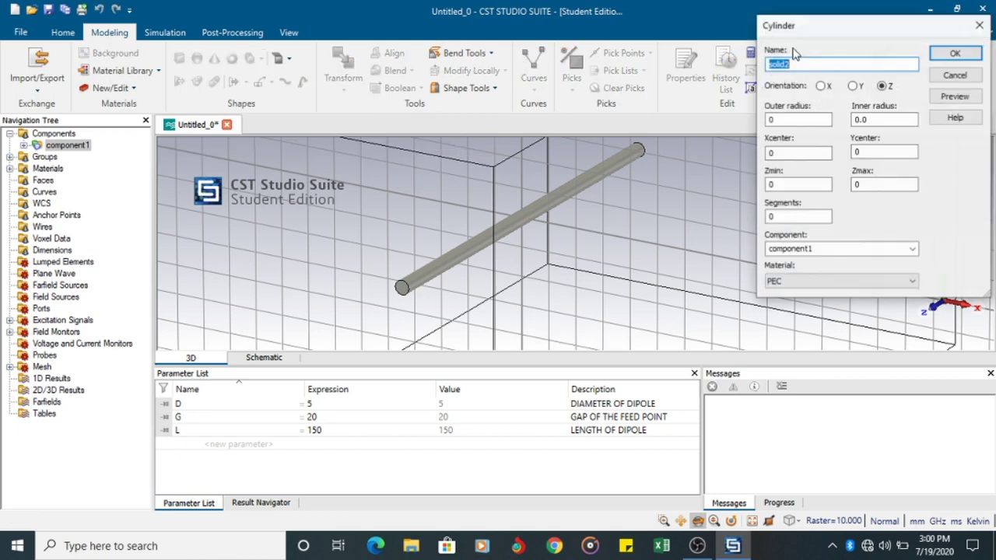
pyautogui.click(813, 122)
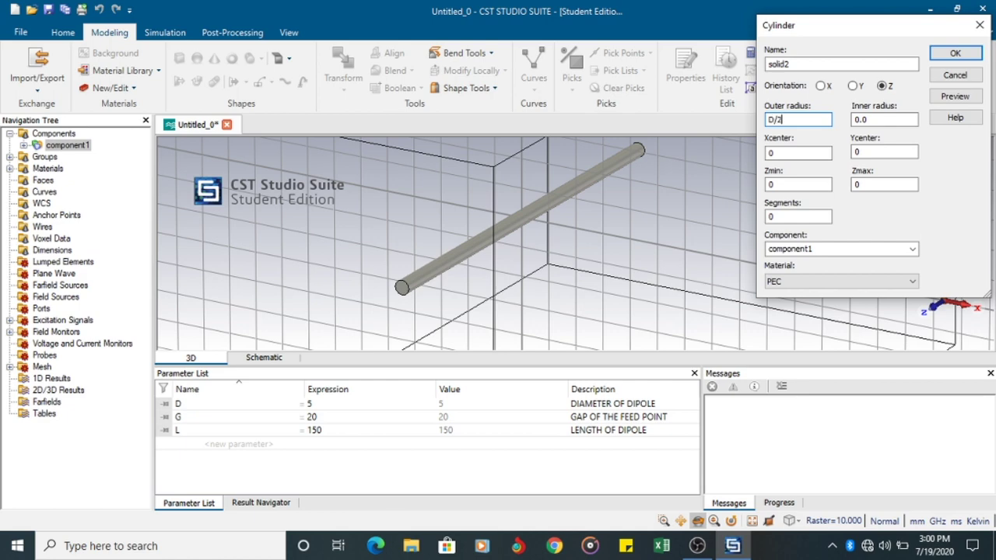
pyautogui.click(809, 184)
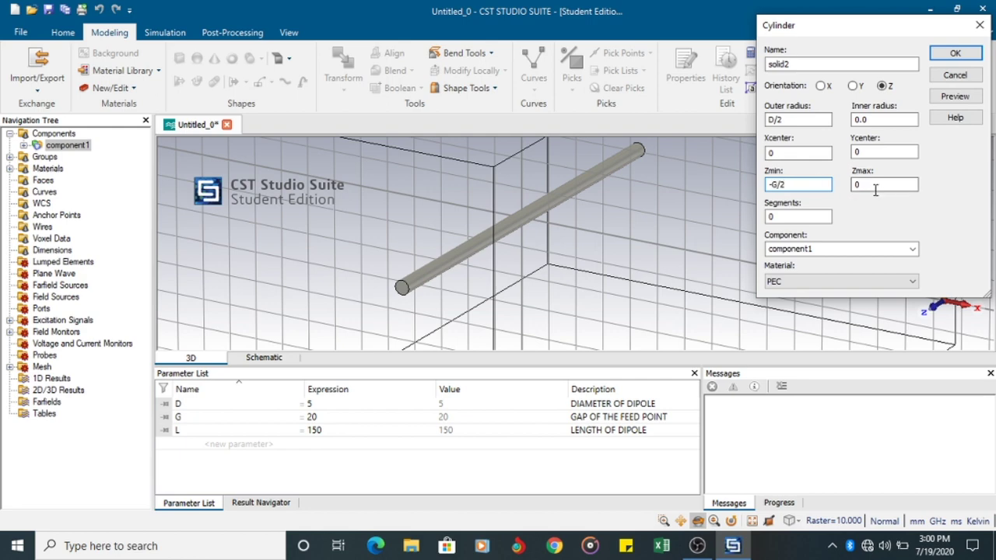
pyautogui.click(874, 190)
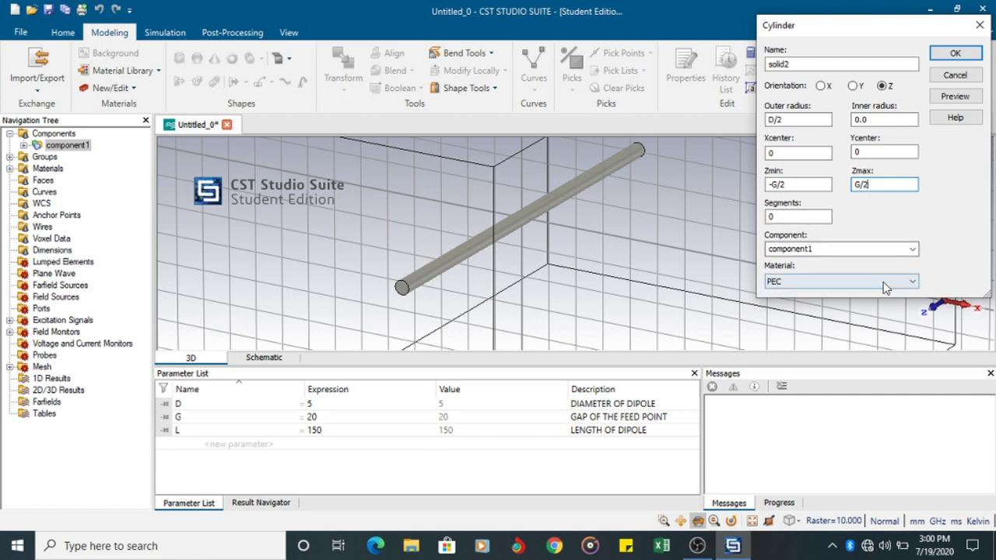
pyautogui.click(896, 284)
pyautogui.click(840, 317)
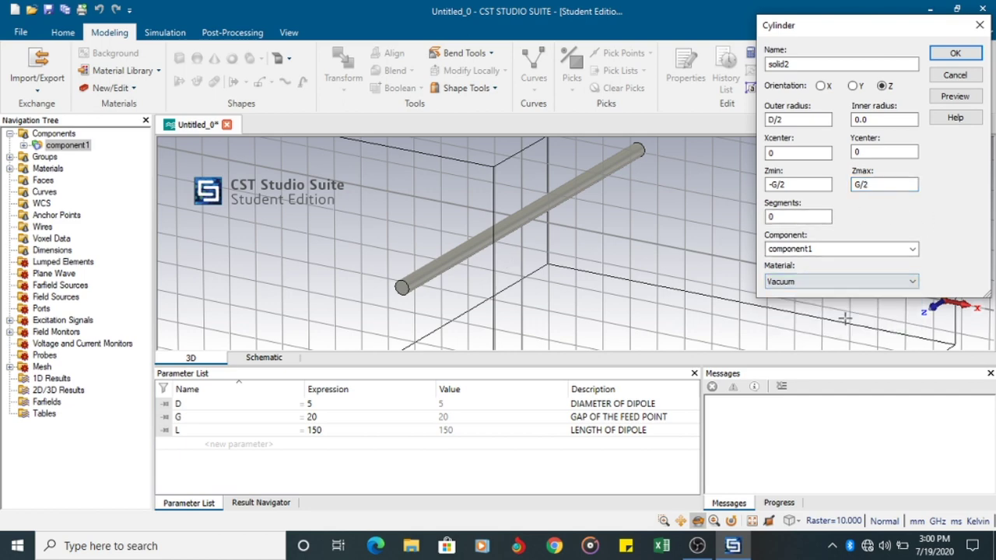
pyautogui.click(961, 53)
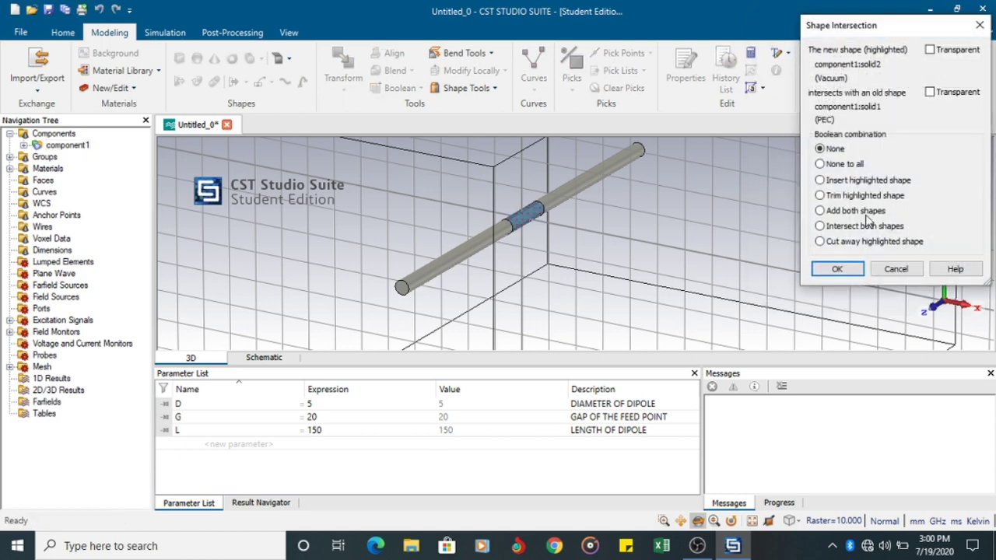
# Step: Choose 'Cut away highlighted shape' to subtract the vacuum cylinder from the PEC dipole
pyautogui.click(859, 243)
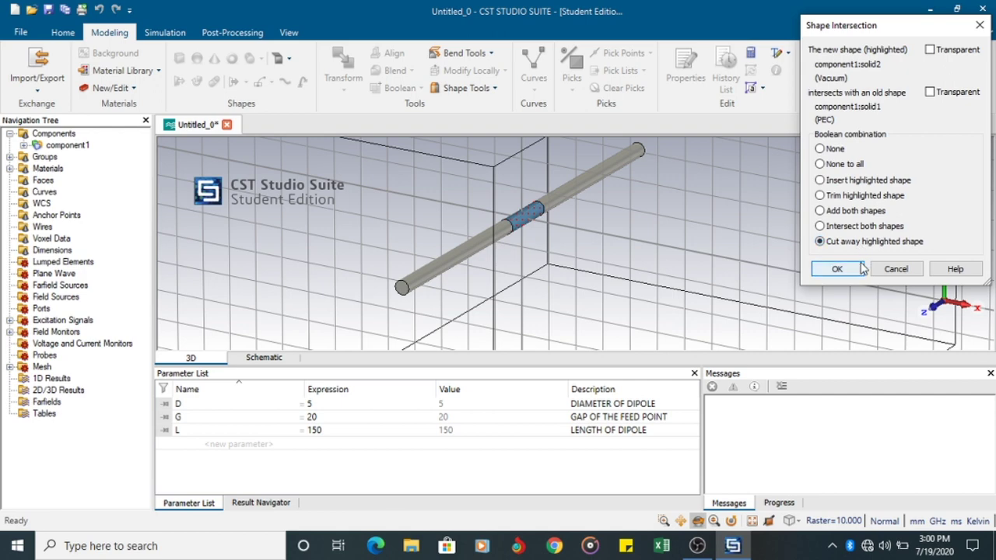
pyautogui.click(839, 268)
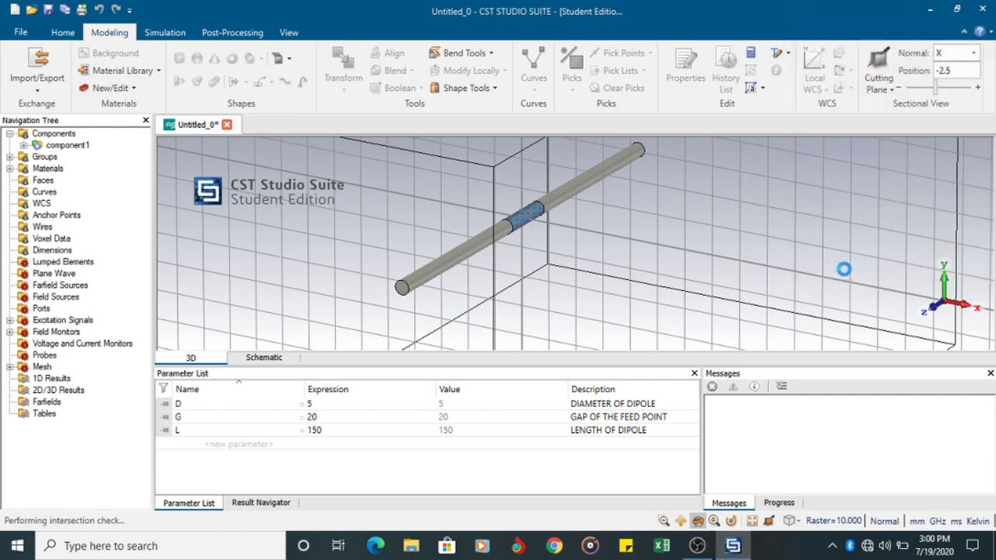
pyautogui.scroll(5, 529, 234)
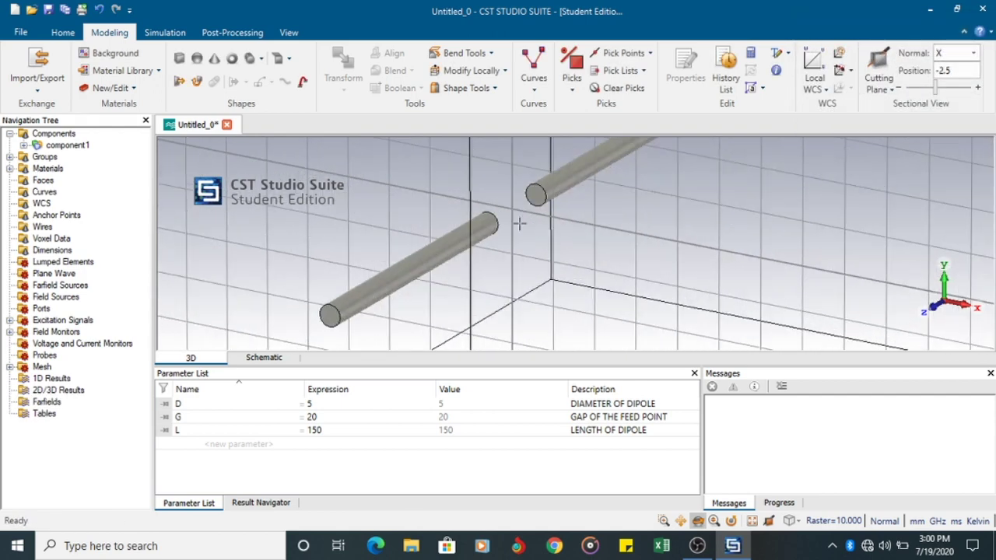
pyautogui.scroll(-2, 517, 213)
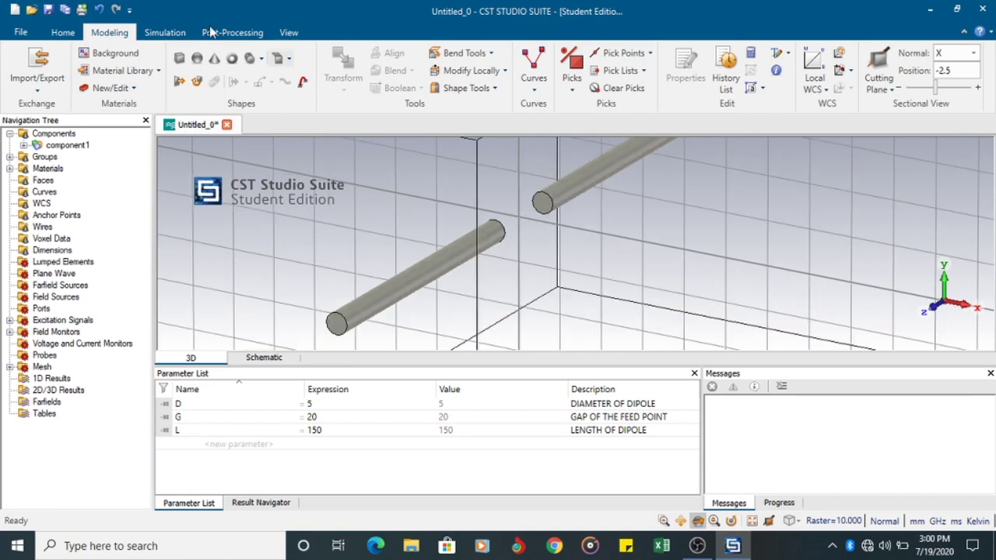
# Step: Pick the inner end edge of each dipole arm at the feed gap using Pick Edge
pyautogui.click(164, 33)
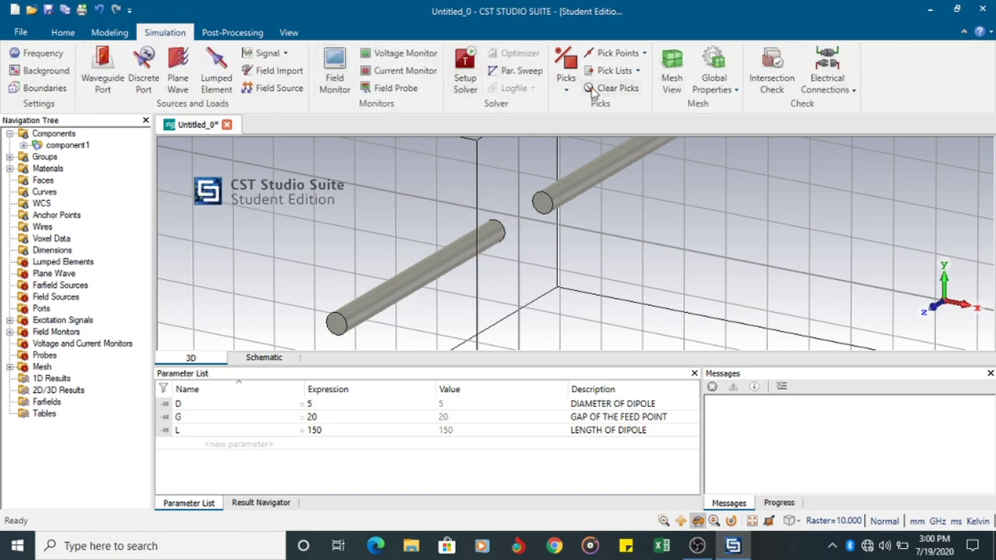
pyautogui.click(567, 87)
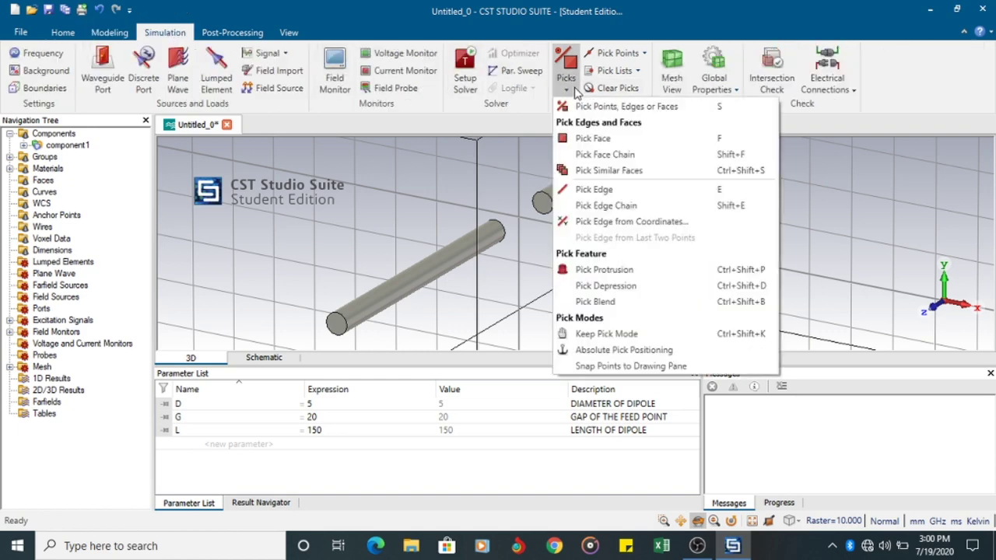
pyautogui.click(594, 189)
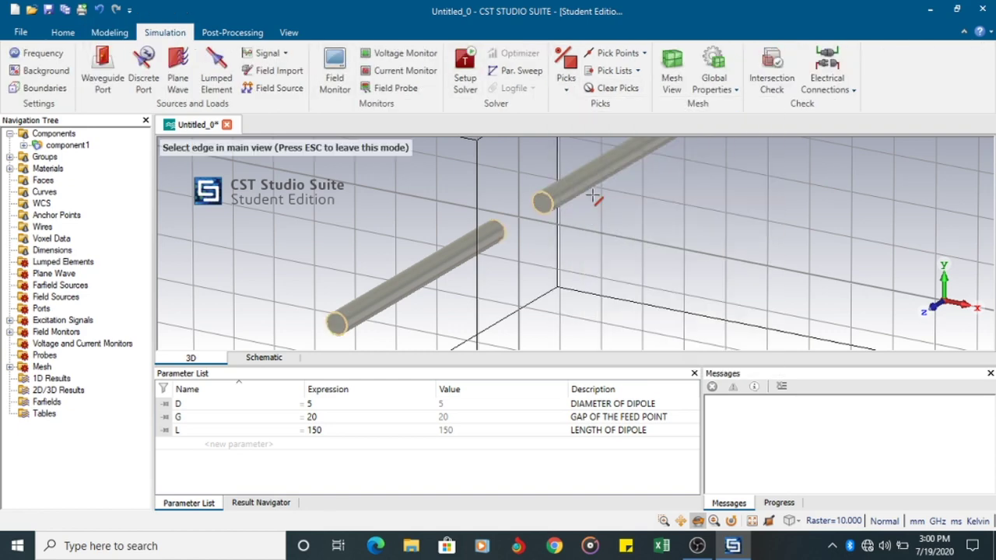
pyautogui.click(543, 201)
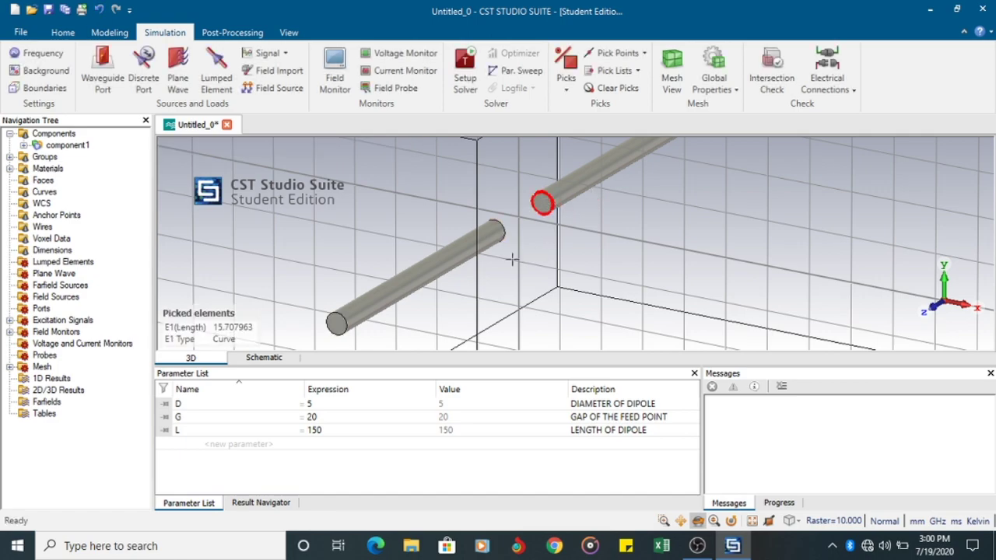
pyautogui.moveTo(714, 202); pyautogui.dragTo(332, 291)
pyautogui.click(565, 84)
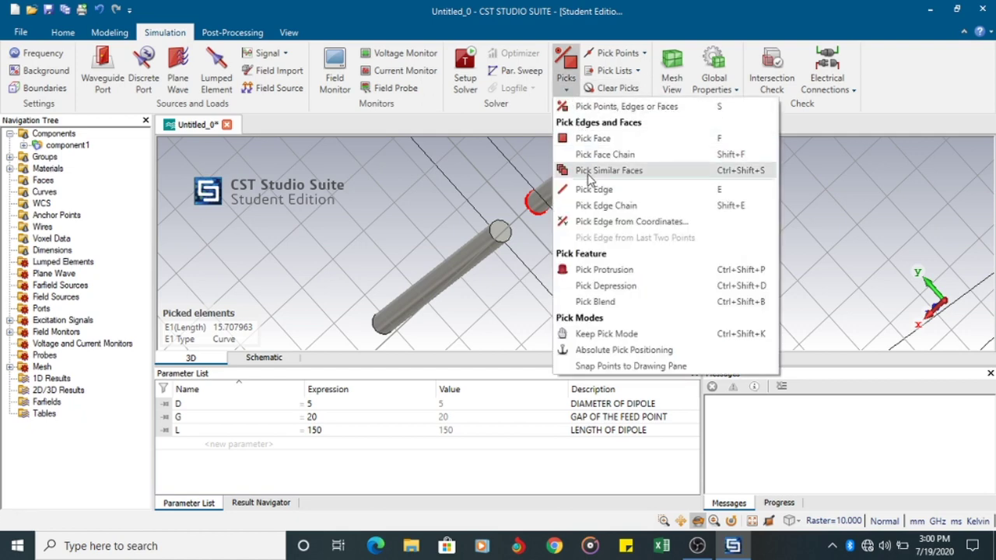
pyautogui.click(593, 190)
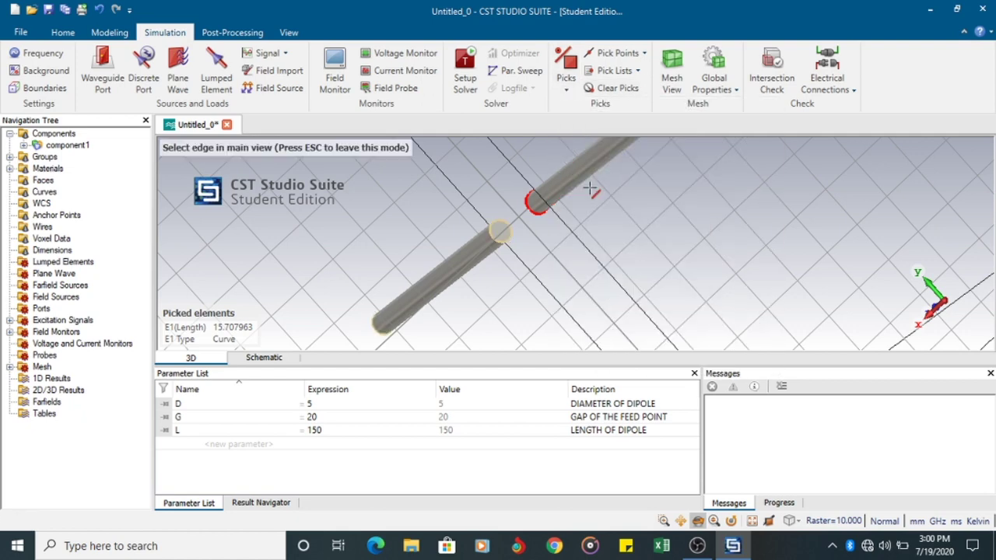
pyautogui.click(501, 231)
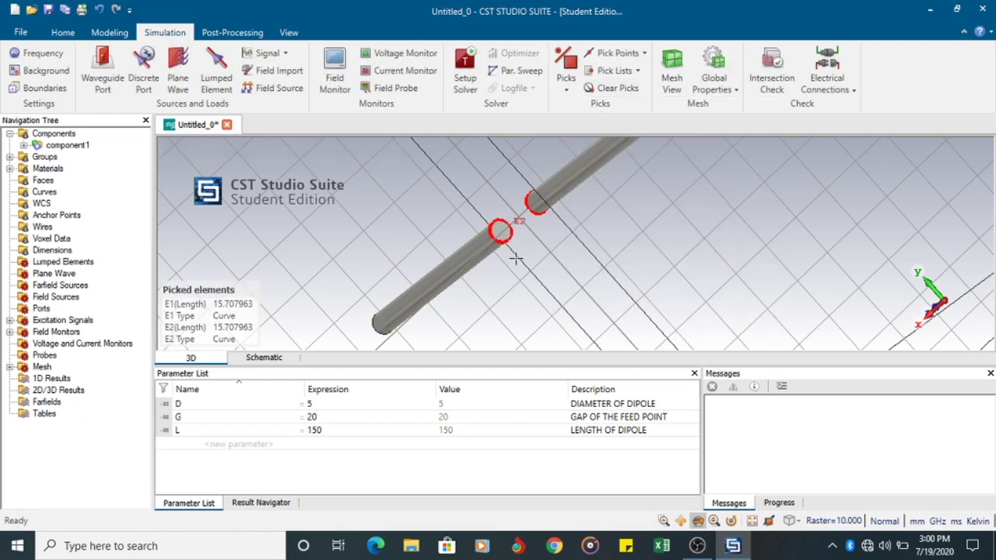
pyautogui.scroll(5, 516, 258)
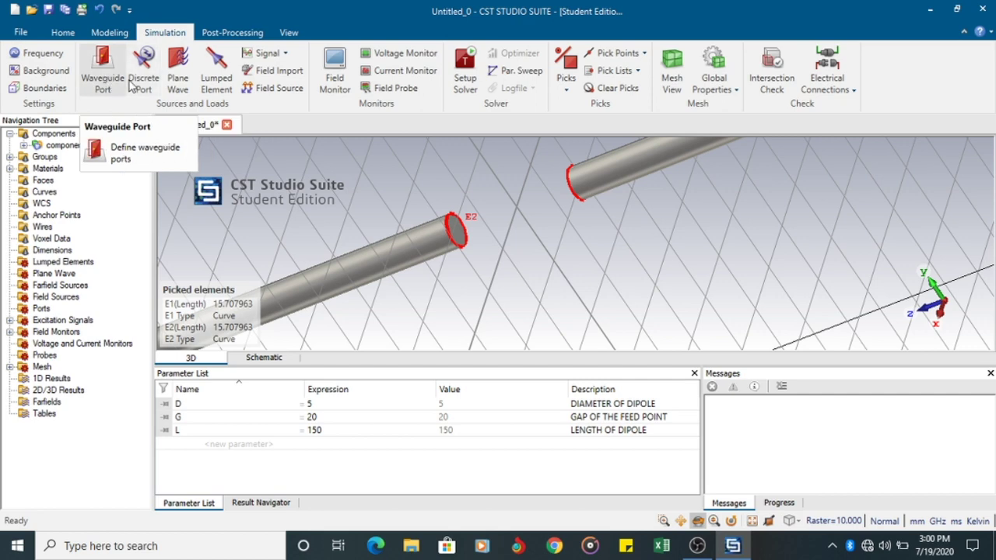
# Step: Add a discrete port across the feed gap with 73 Ohm impedance
pyautogui.click(143, 88)
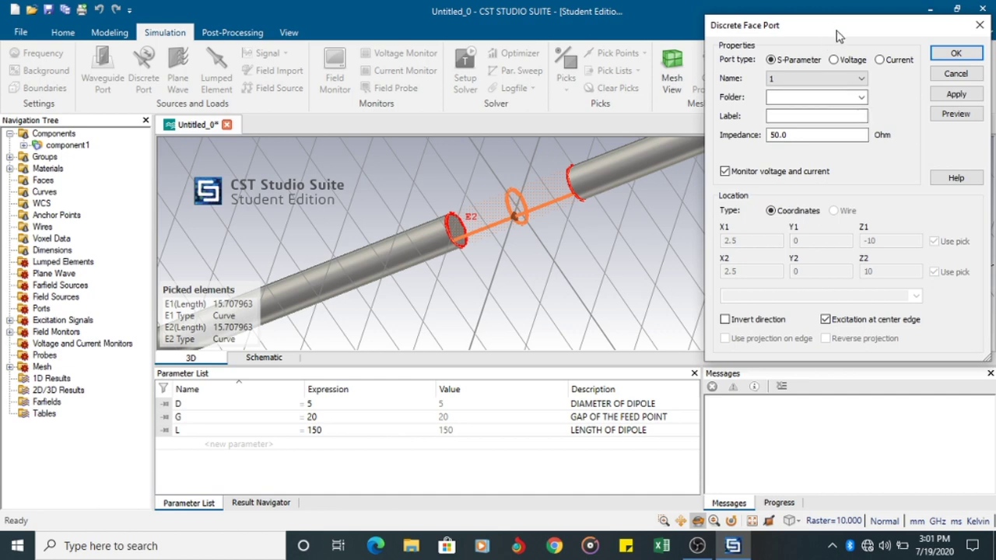
pyautogui.click(800, 135)
pyautogui.doubleClick(800, 135)
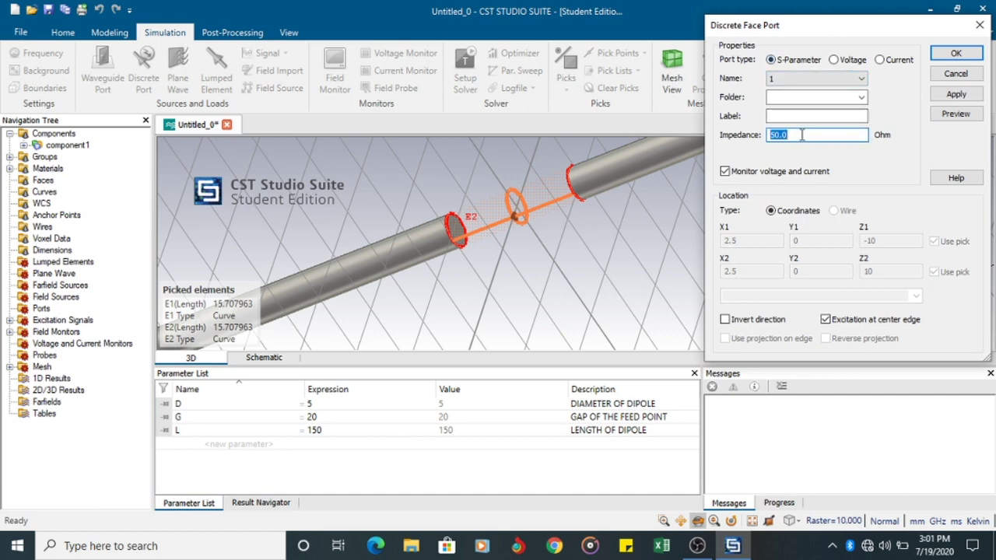
pyautogui.write('73')
pyautogui.click(961, 99)
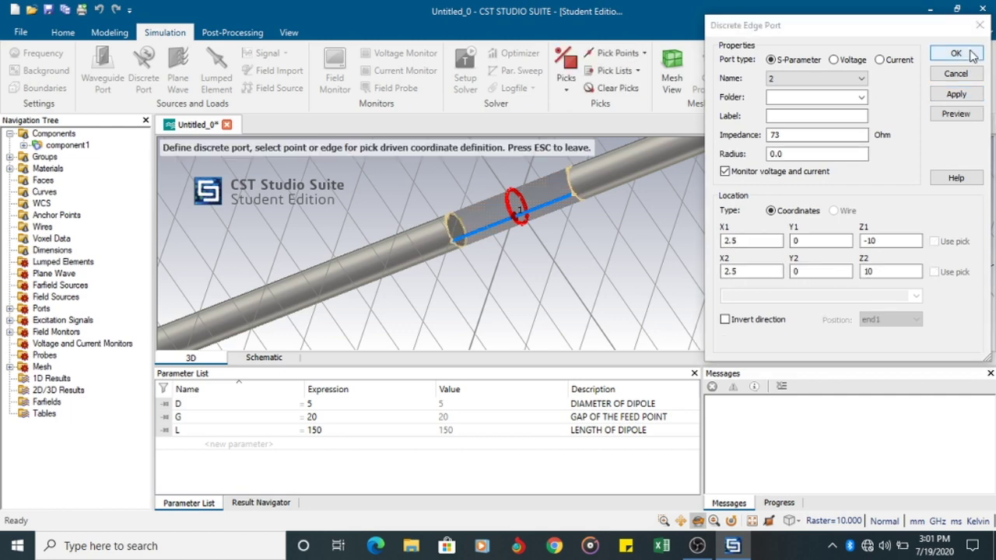
pyautogui.click(955, 54)
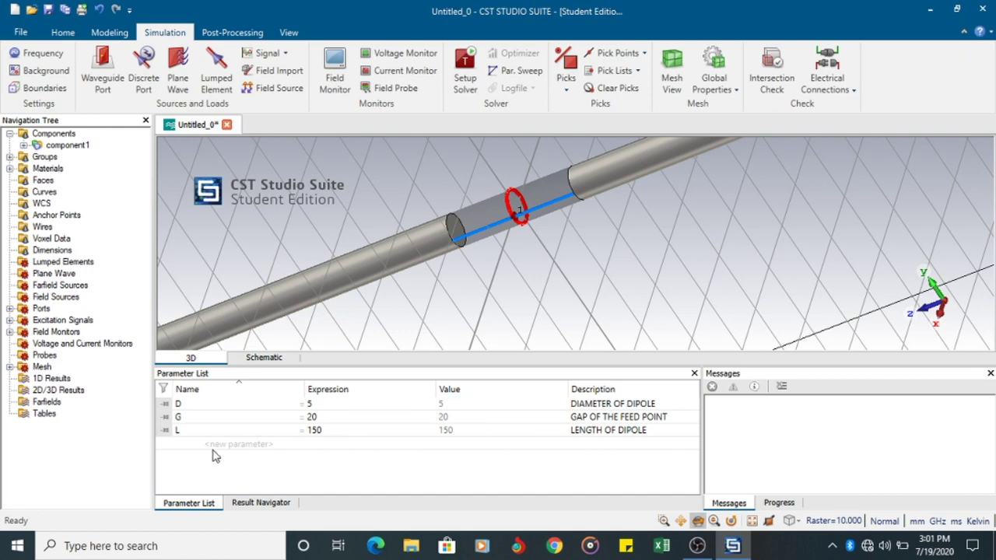
# Step: Add parameter Z0 with expression 73 and description PORT IMPEDANCE
pyautogui.click(226, 445)
pyautogui.write('Z0')
pyautogui.click(313, 444)
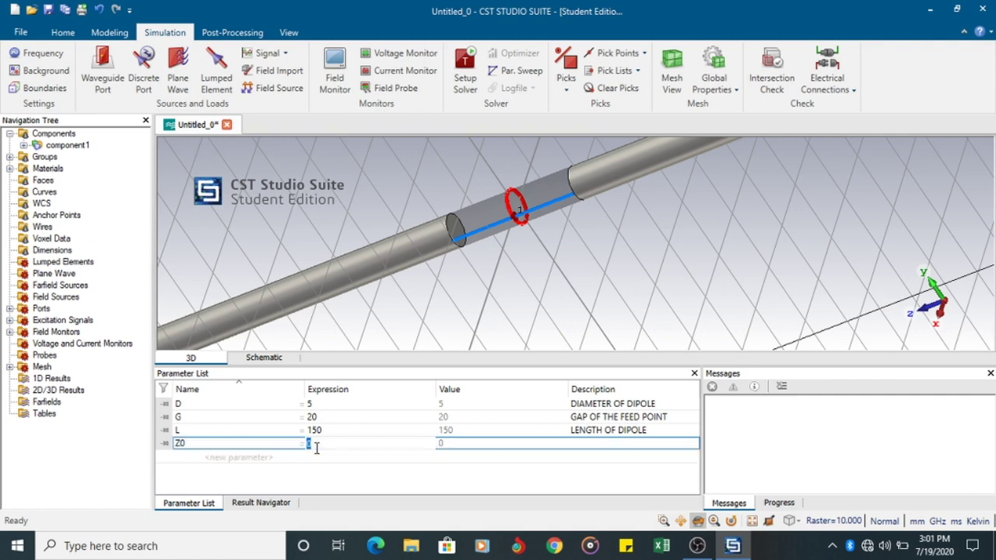
pyautogui.click(500, 448)
pyautogui.click(592, 441)
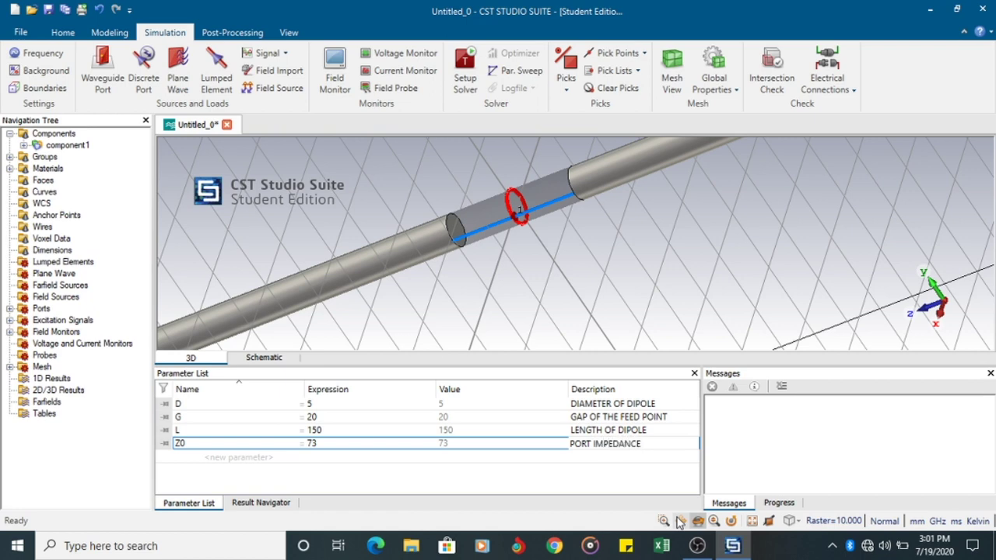
pyautogui.press('Return')
pyautogui.click(680, 521)
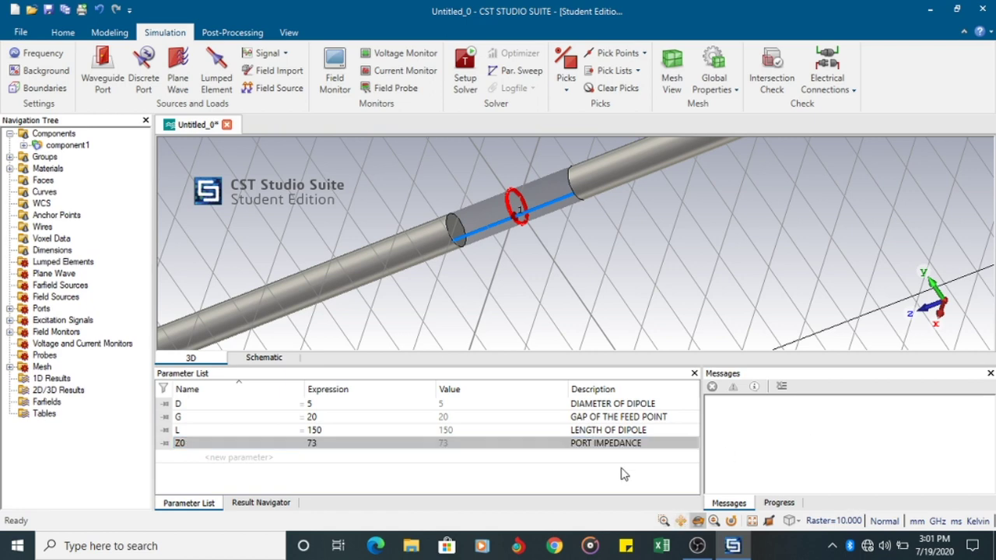
pyautogui.moveTo(474, 311); pyautogui.dragTo(468, 292)
pyautogui.scroll(-3, 467, 293)
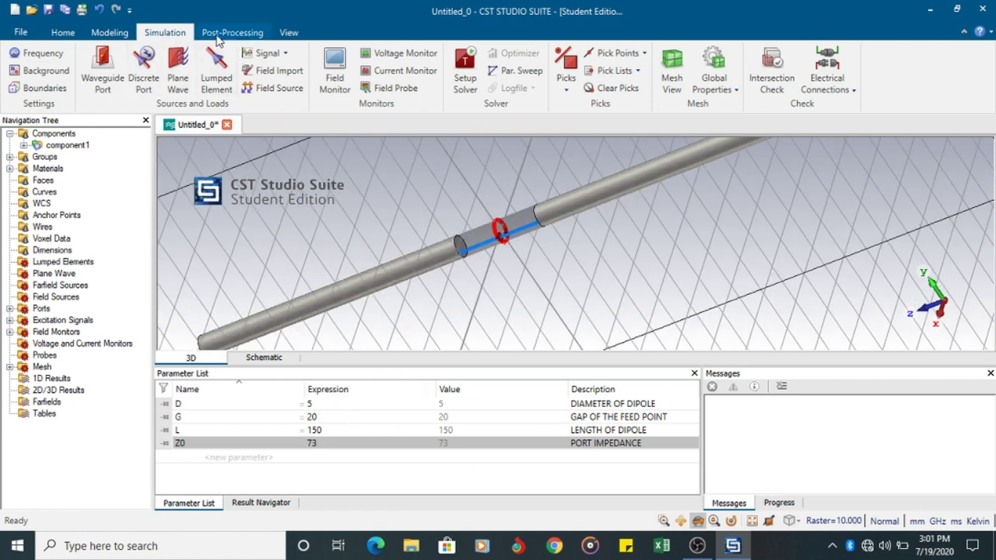
# Step: Run the Time Domain solver with All Ports excitation and -40 dB accuracy
pyautogui.click(465, 70)
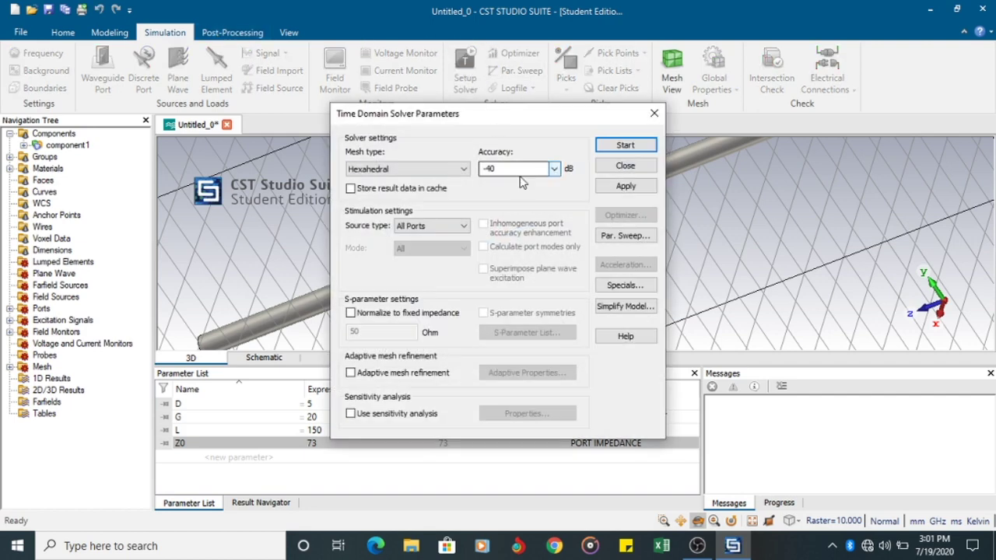
pyautogui.click(459, 230)
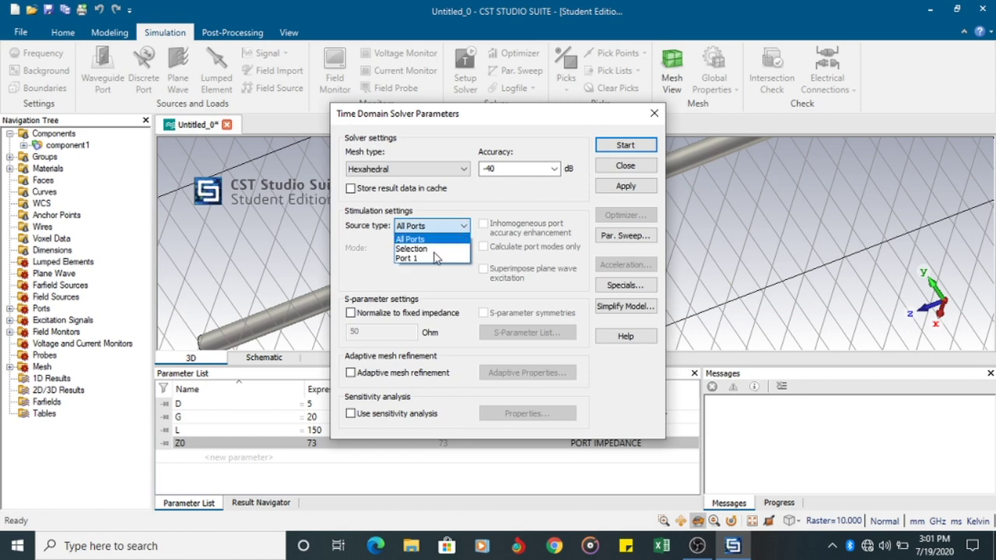
pyautogui.click(436, 240)
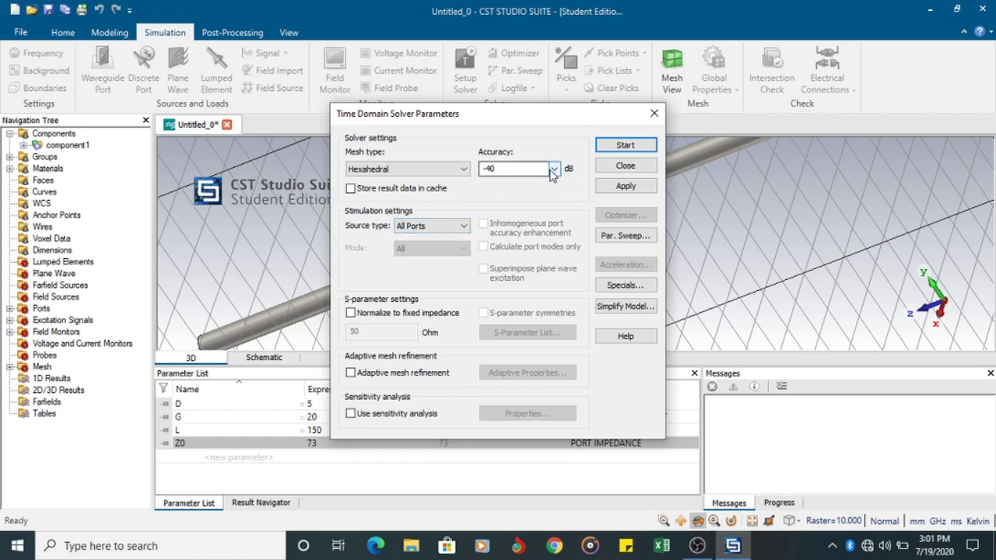
pyautogui.click(625, 187)
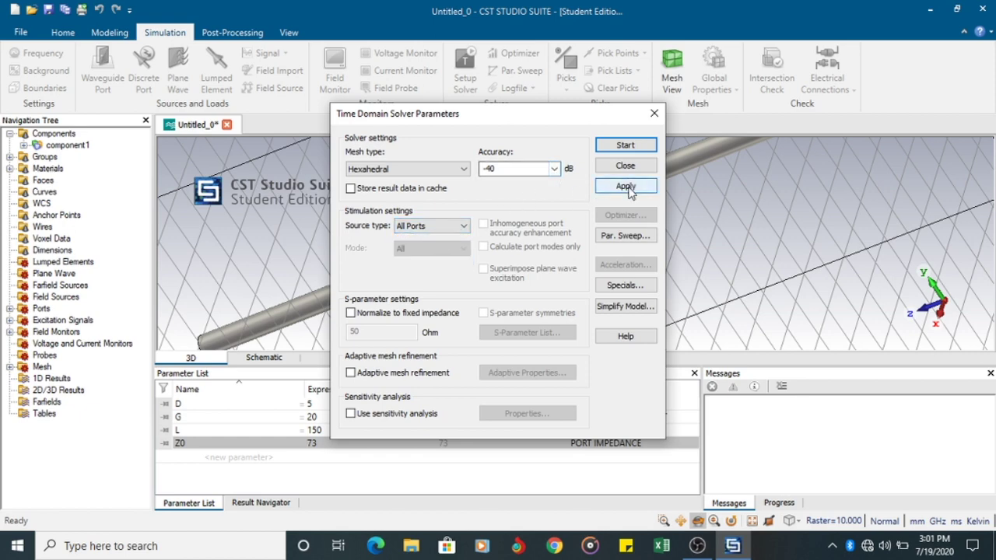
pyautogui.click(624, 146)
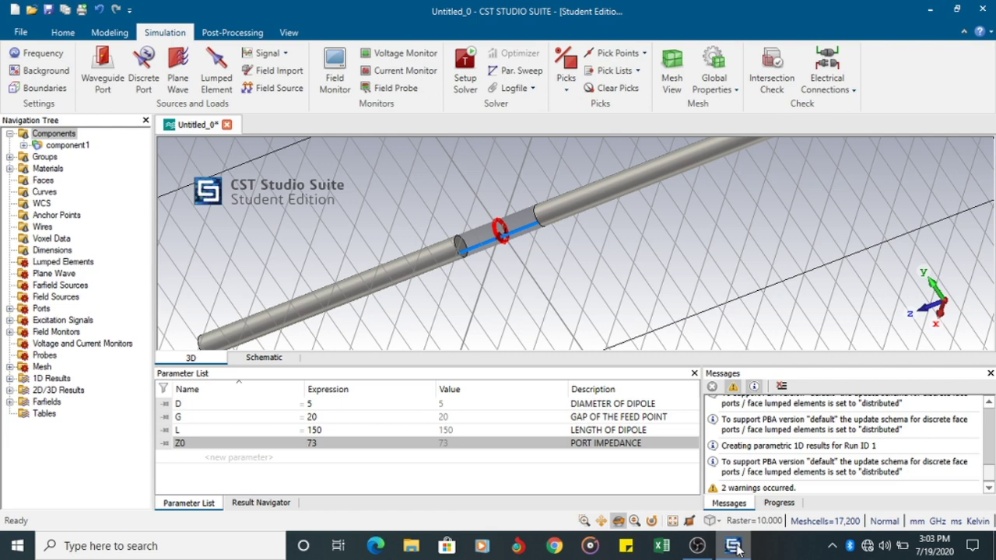
# Step: Open the S1,1 plot and move the axis marker to its minimum, -52.07 dB at 0.898 GHz
pyautogui.click(10, 378)
pyautogui.click(23, 389)
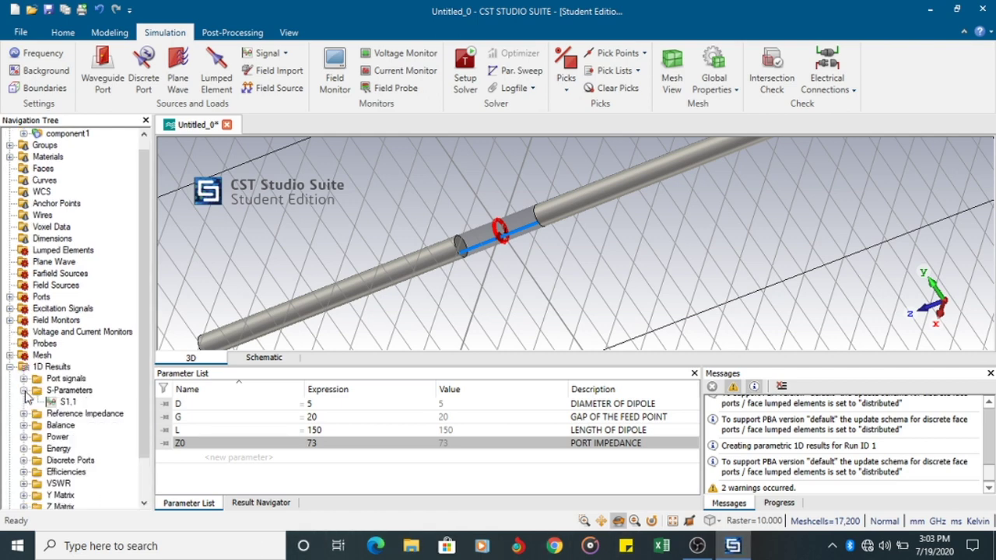
pyautogui.click(67, 402)
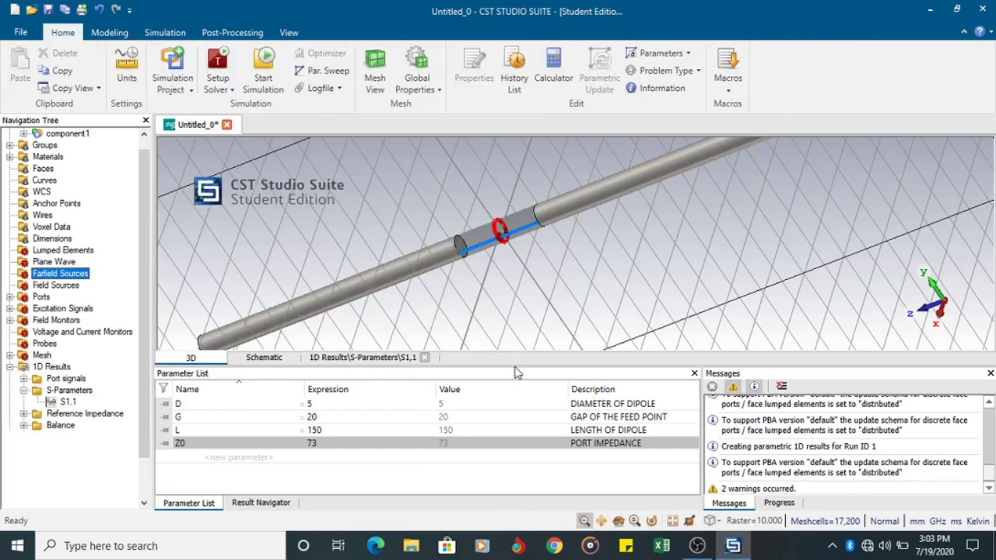
pyautogui.moveTo(516, 371); pyautogui.dragTo(515, 404)
pyautogui.click(69, 402)
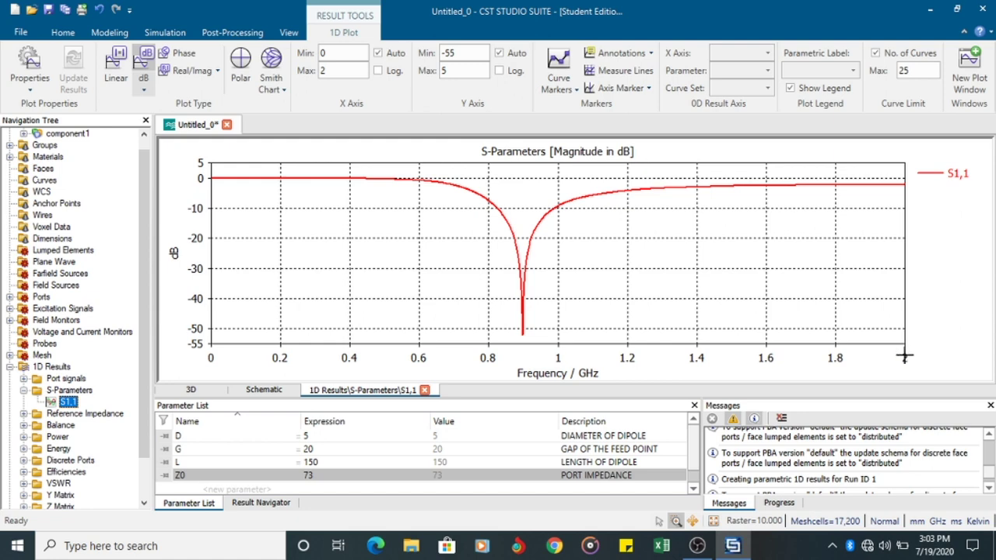
pyautogui.rightClick(535, 310)
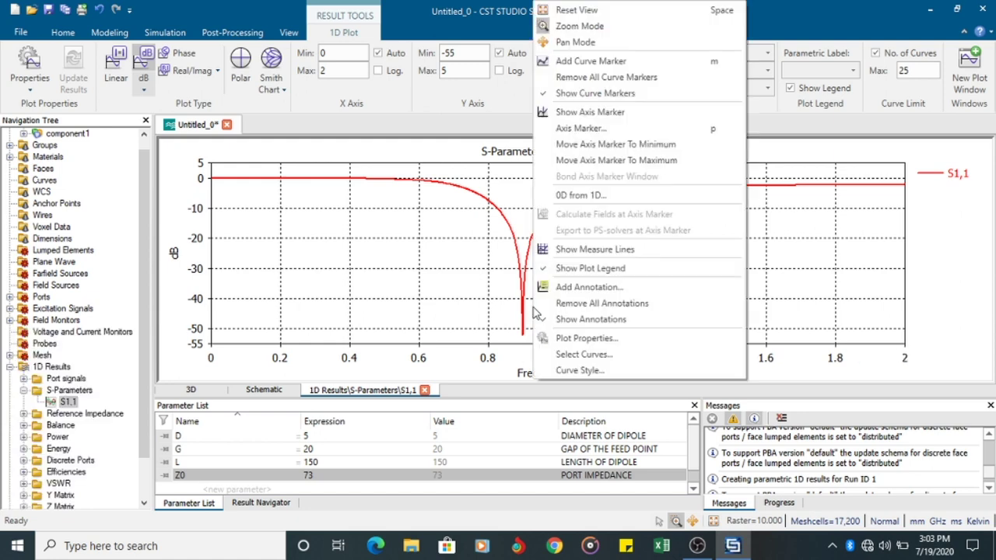
pyautogui.click(619, 145)
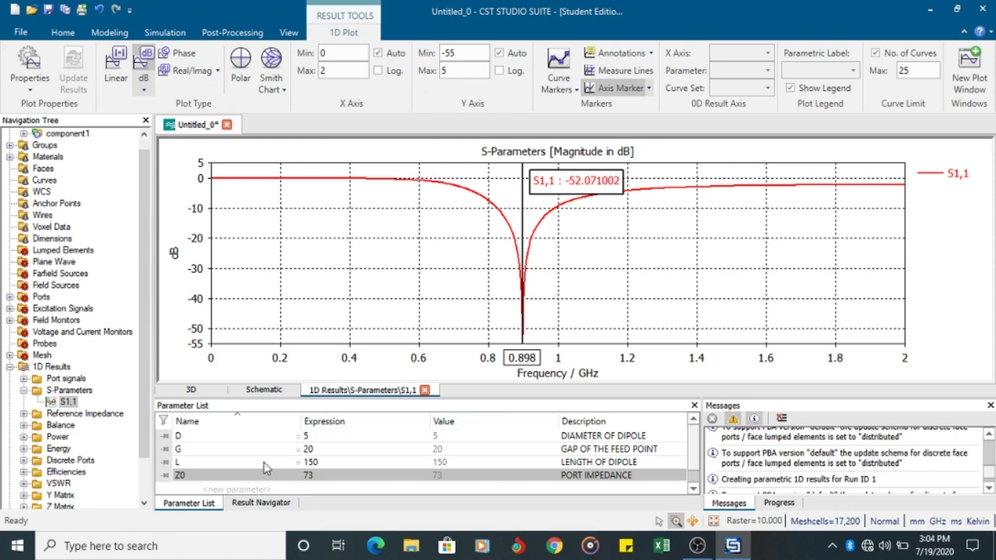
pyautogui.click(25, 390)
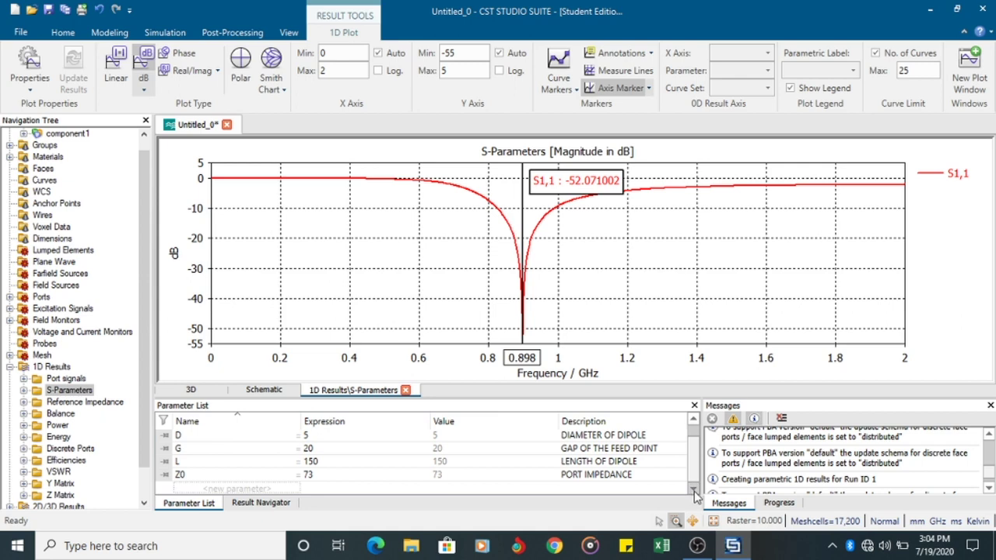
# Step: Add parameter CTE with expression 0.898/1 and description RATIO
pyautogui.click(242, 488)
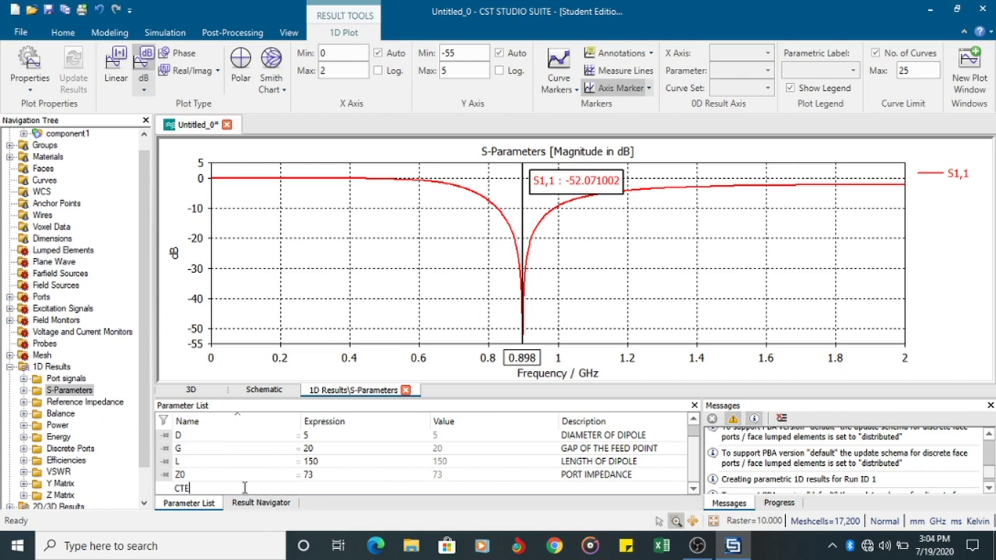
pyautogui.write('CTE')
pyautogui.press('Return')
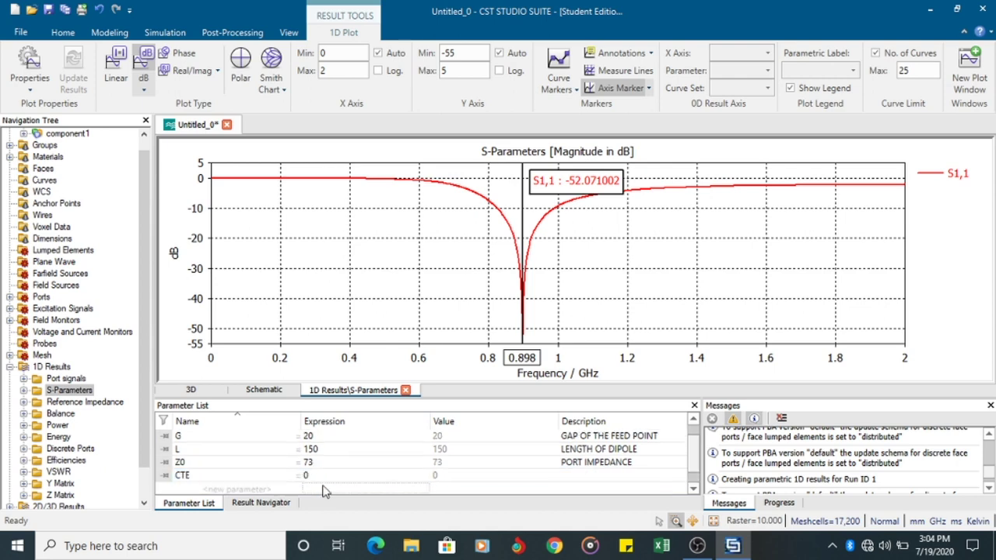
pyautogui.click(306, 475)
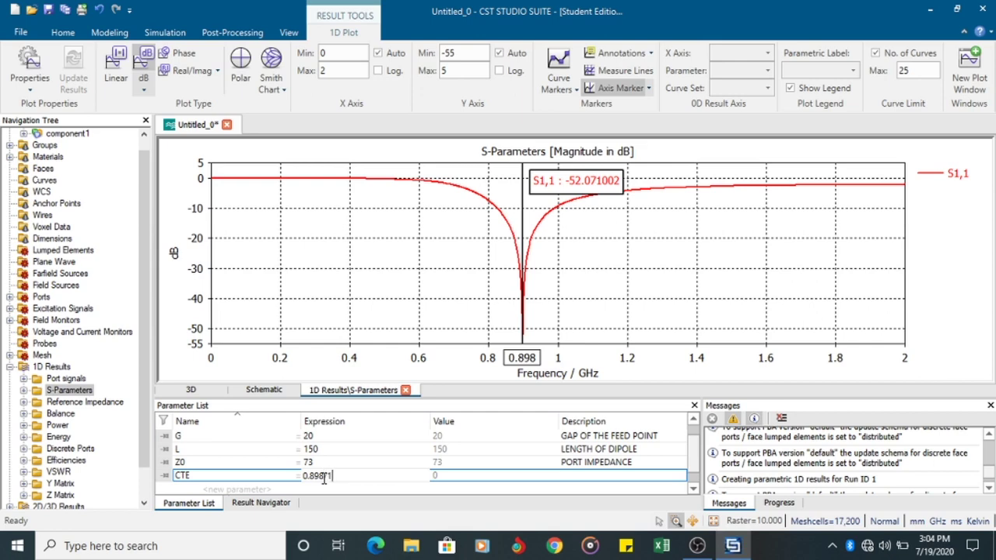
pyautogui.press('Return')
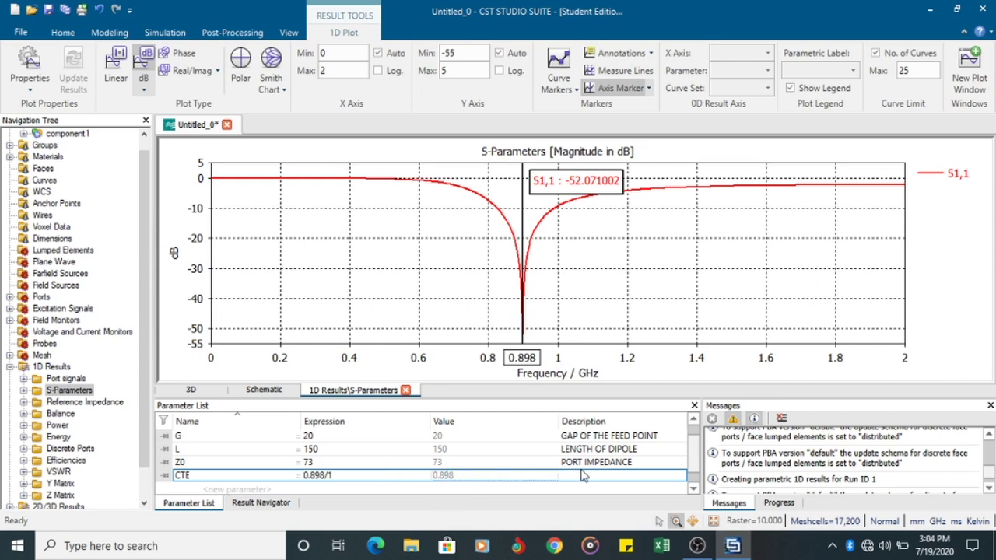
pyautogui.click(584, 475)
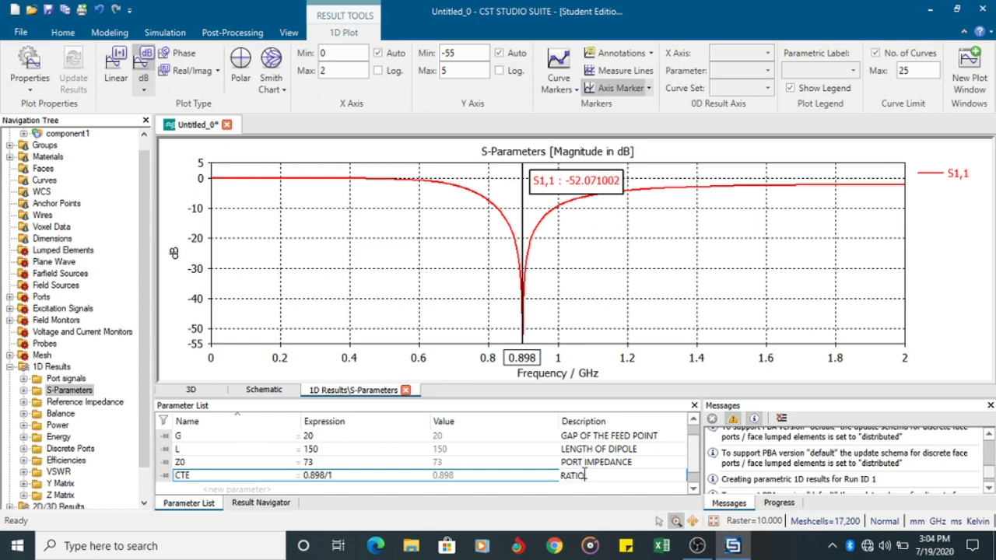
# Step: Set dipole length L to 150*CTE and accept deleting the current results
pyautogui.click(331, 448)
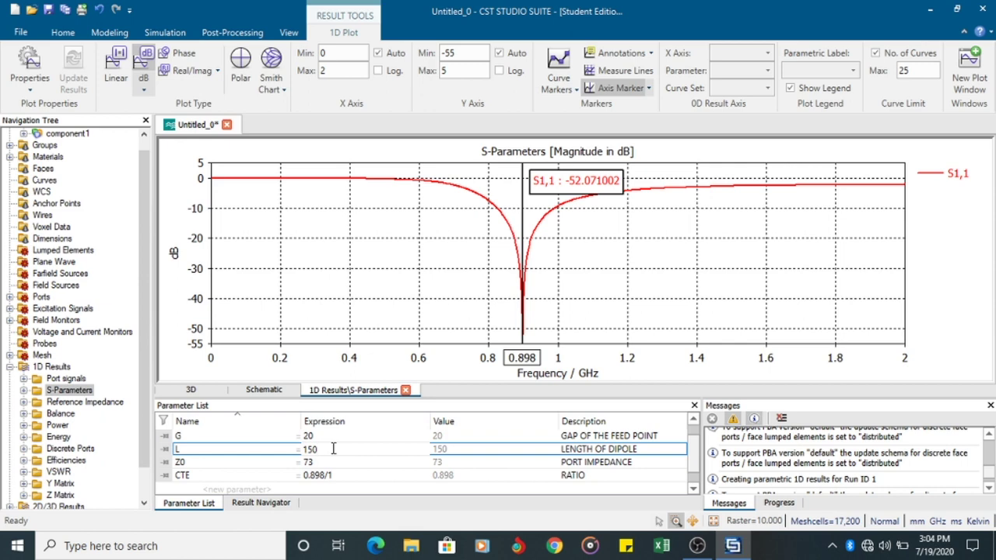
pyautogui.write('*CTE')
pyautogui.press('Return')
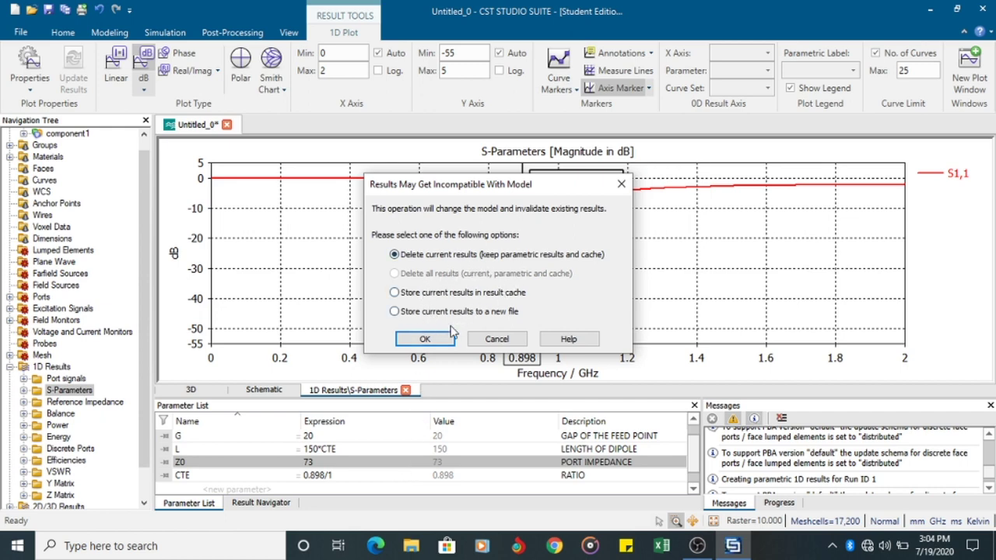
pyautogui.click(427, 340)
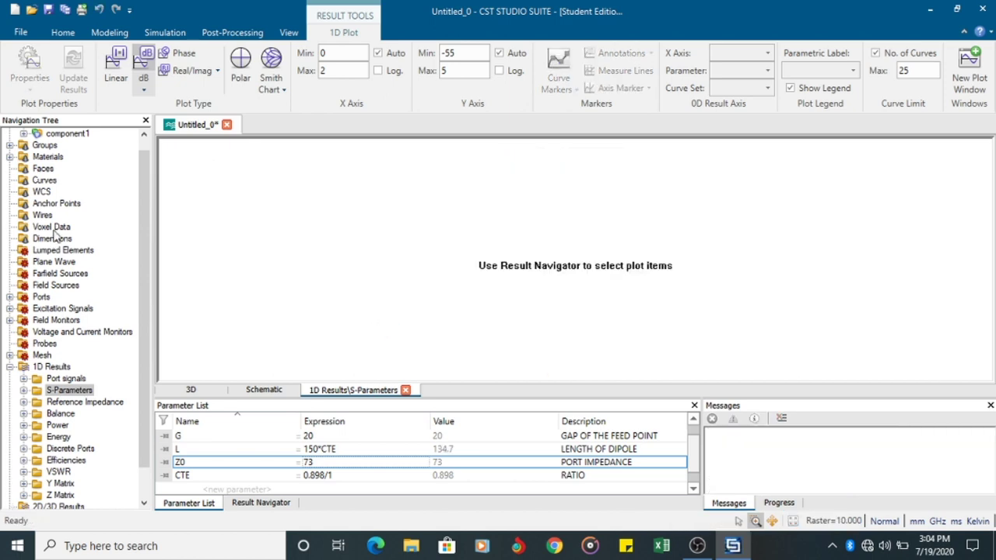
# Step: Apply the F7 parametric update for the shortened dipole and rerun the simulation as Run ID 2
pyautogui.click(67, 133)
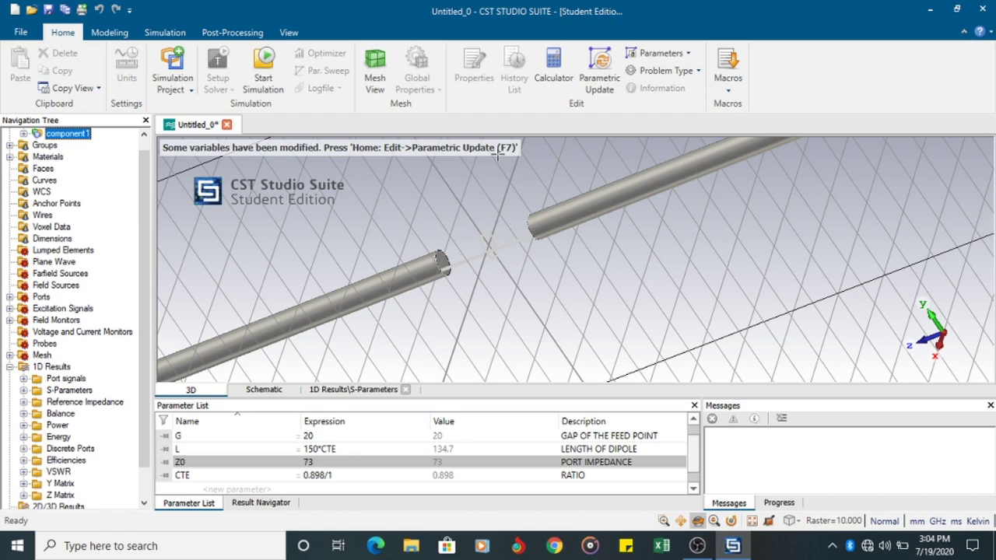
pyautogui.press('F7')
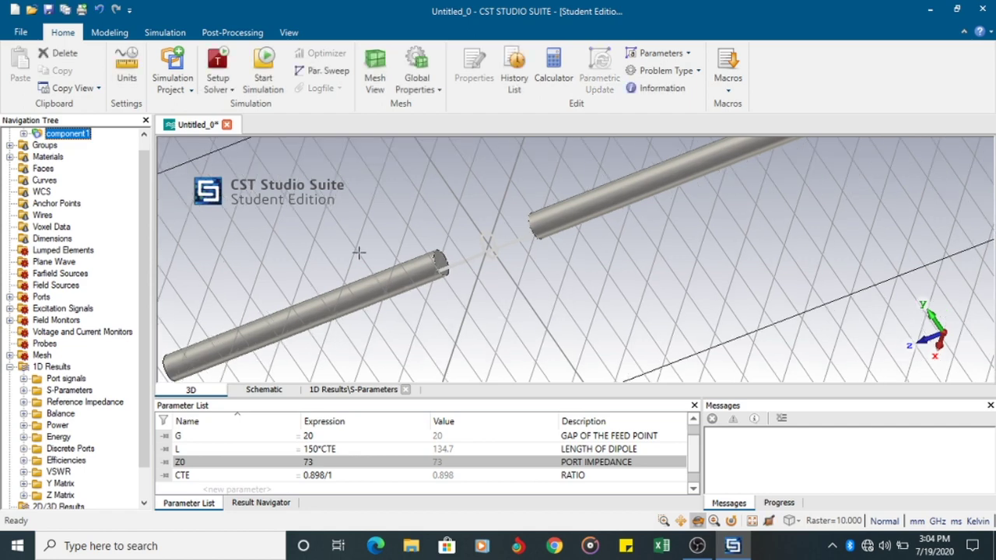
pyautogui.scroll(1, 142, 206)
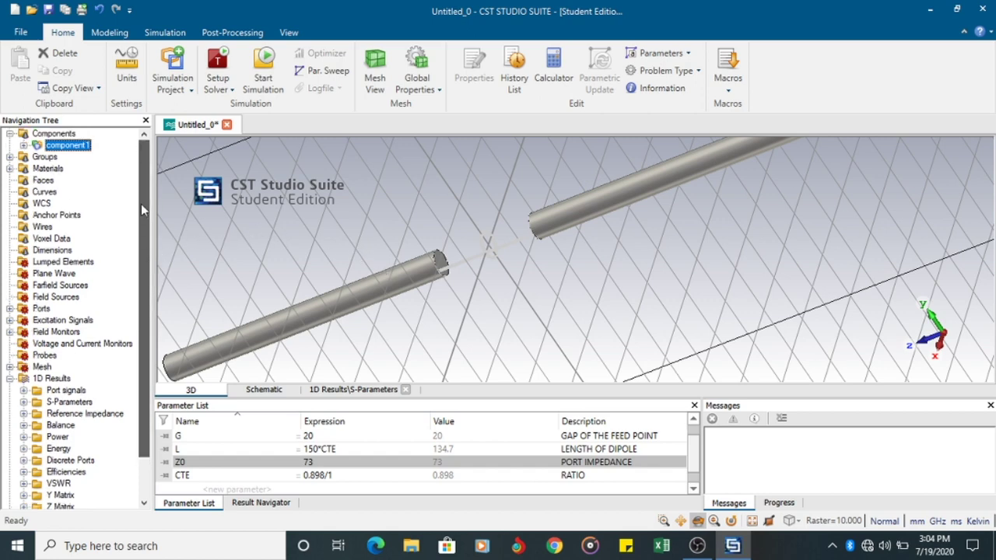
pyautogui.press('Up')
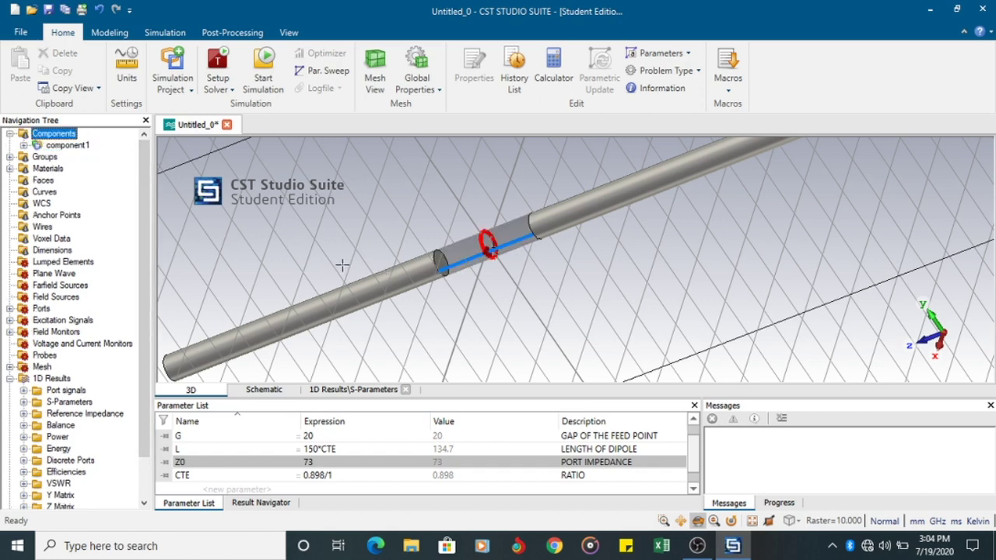
pyautogui.click(264, 71)
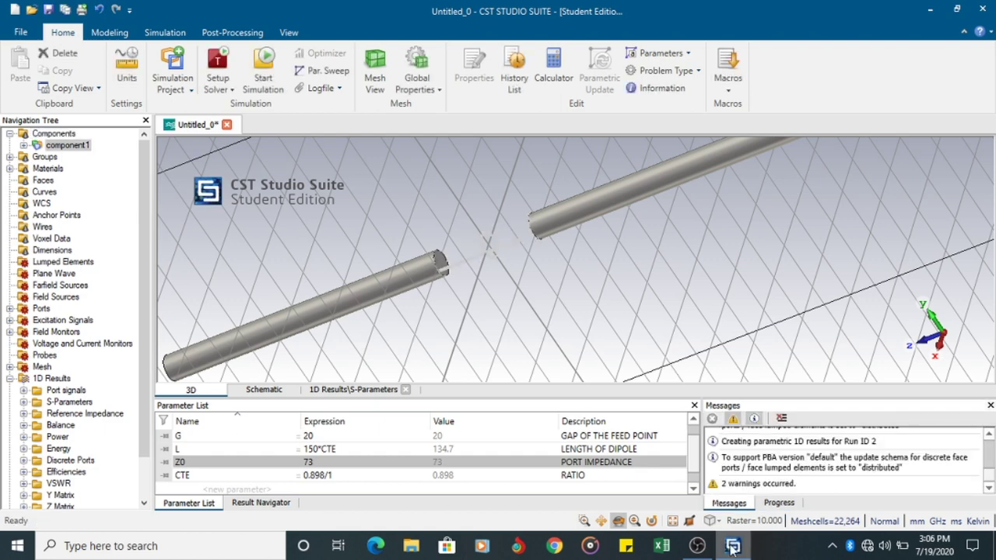
# Step: Show the rerun S1,1 curve and mark its minimum at -52.28845 dB near 0.996 GHz
pyautogui.click(25, 402)
pyautogui.click(70, 414)
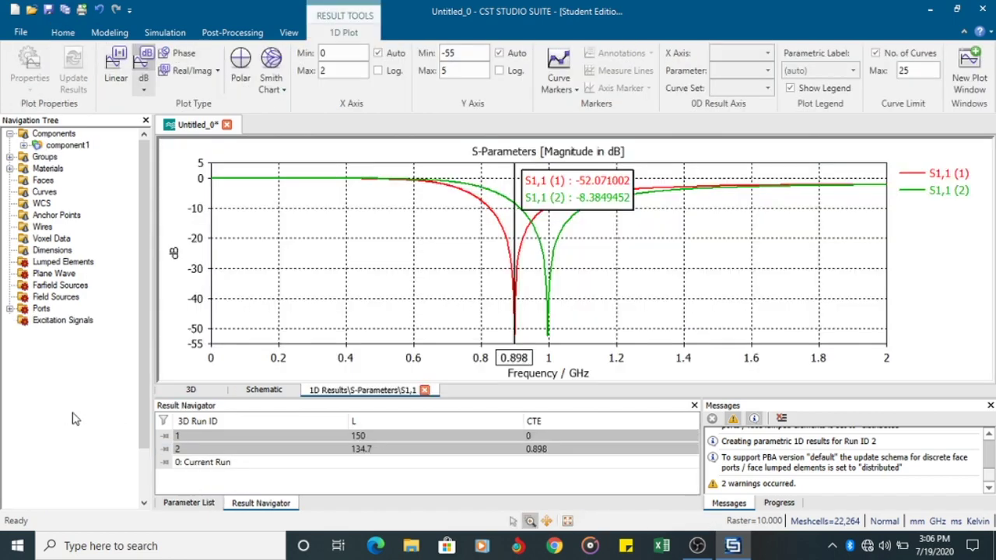
pyautogui.click(63, 403)
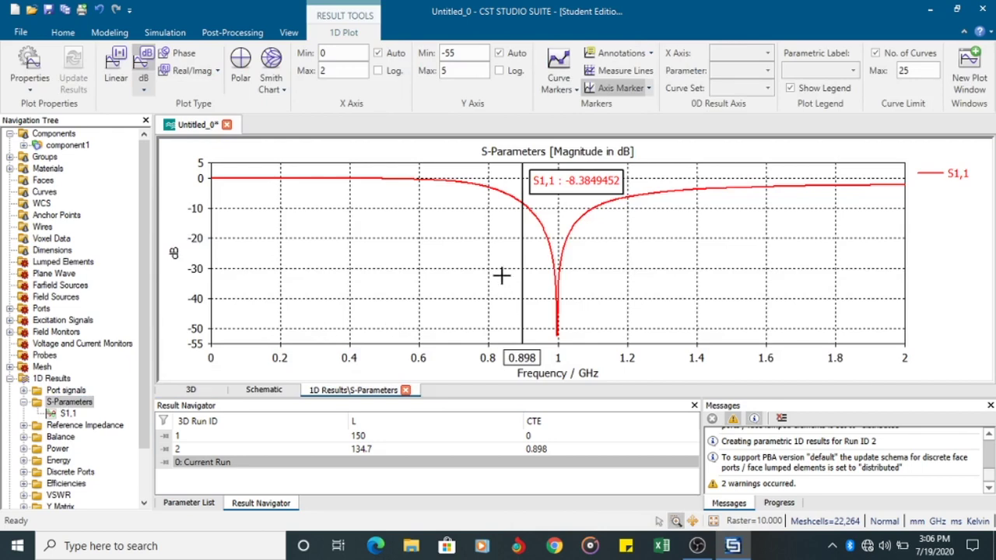
pyautogui.rightClick(597, 286)
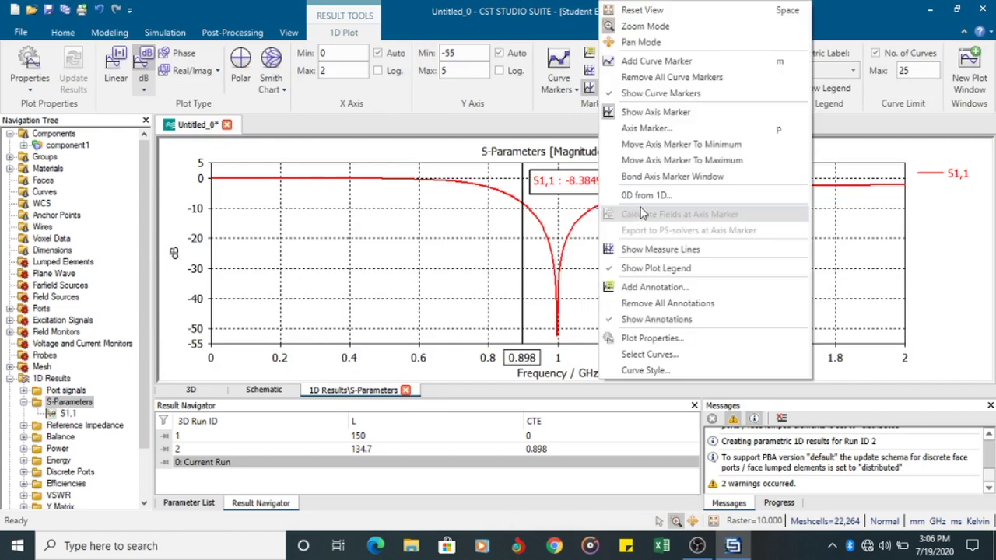
pyautogui.click(669, 144)
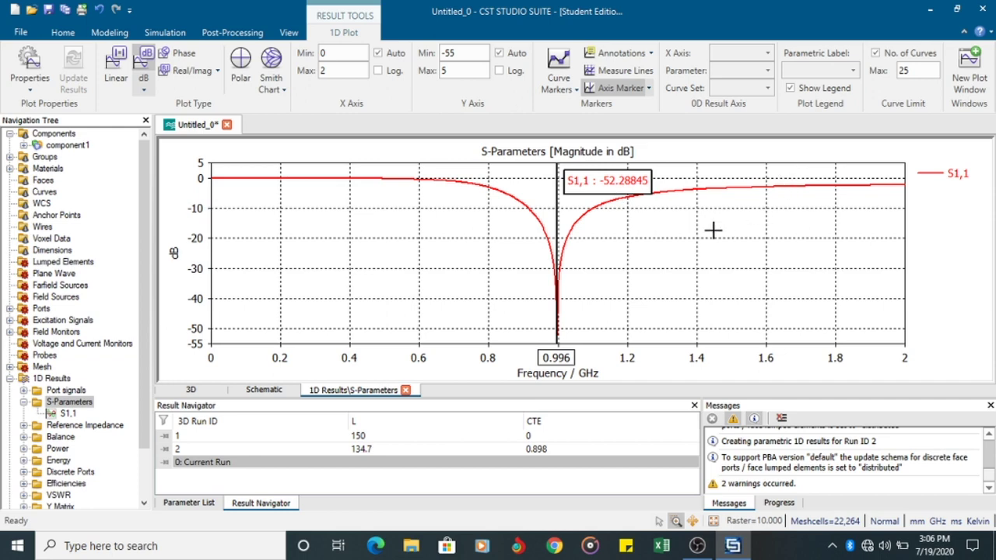
pyautogui.click(24, 402)
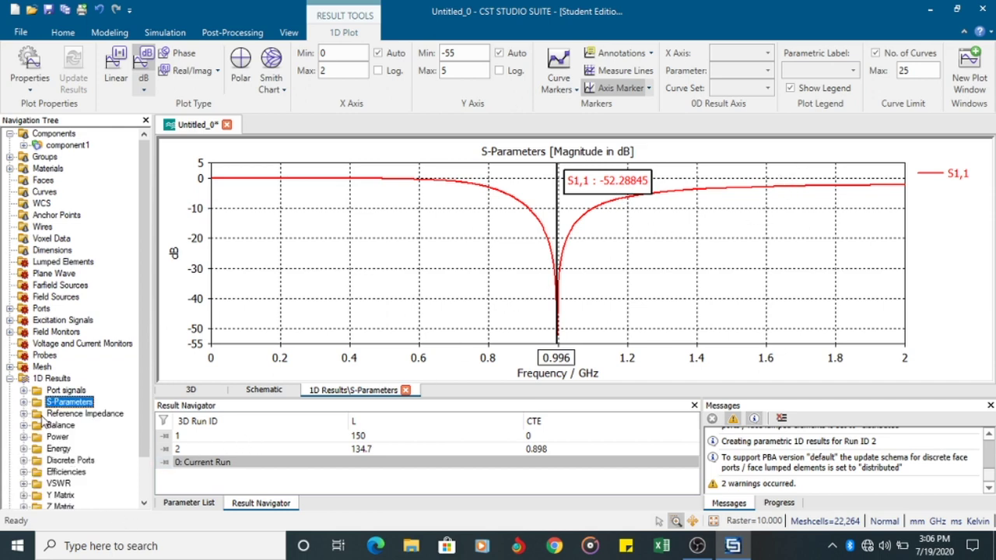
pyautogui.scroll(-2, 70, 463)
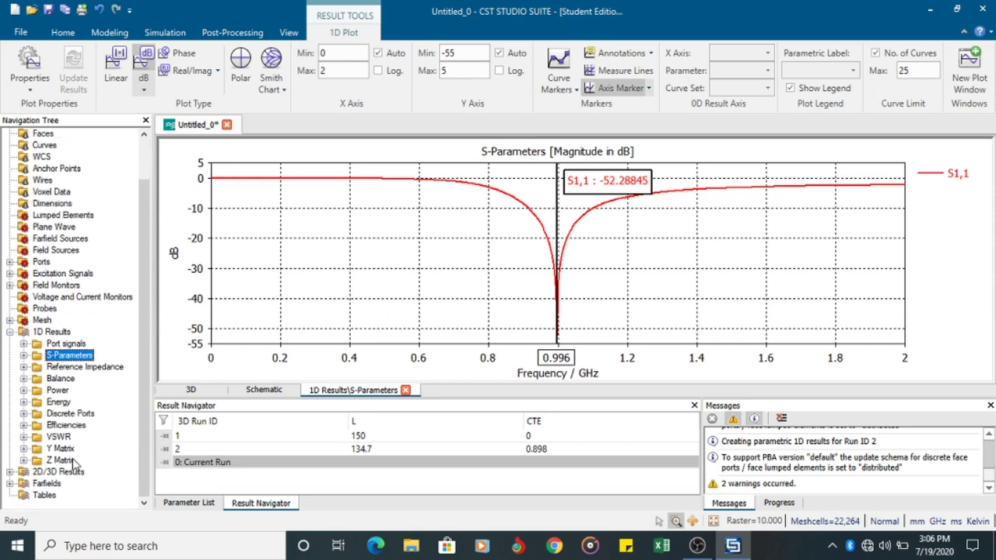
# Step: Display e-field (f=1) [1] as 3D field arrows around the dipole, peaking at 9924.55 V/m
pyautogui.click(10, 472)
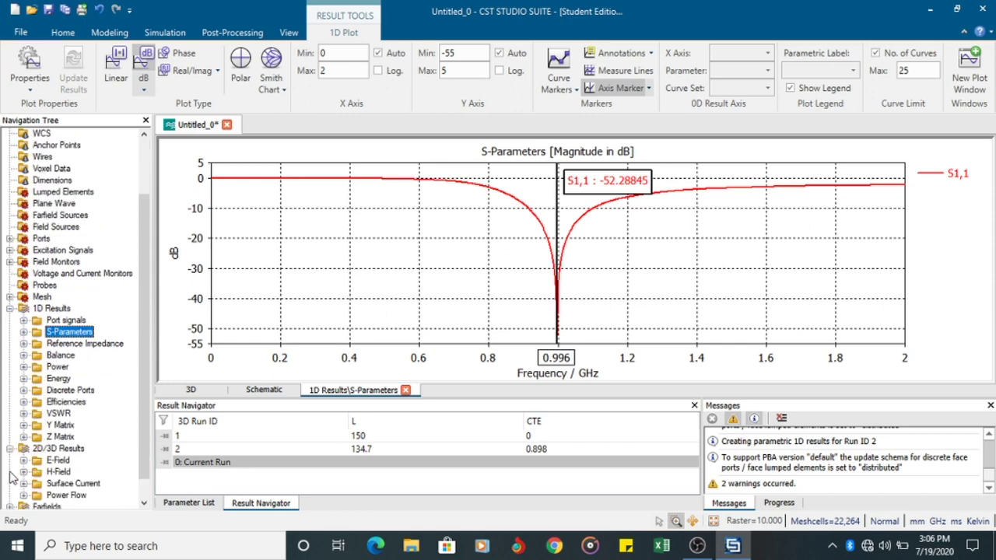
pyautogui.click(24, 436)
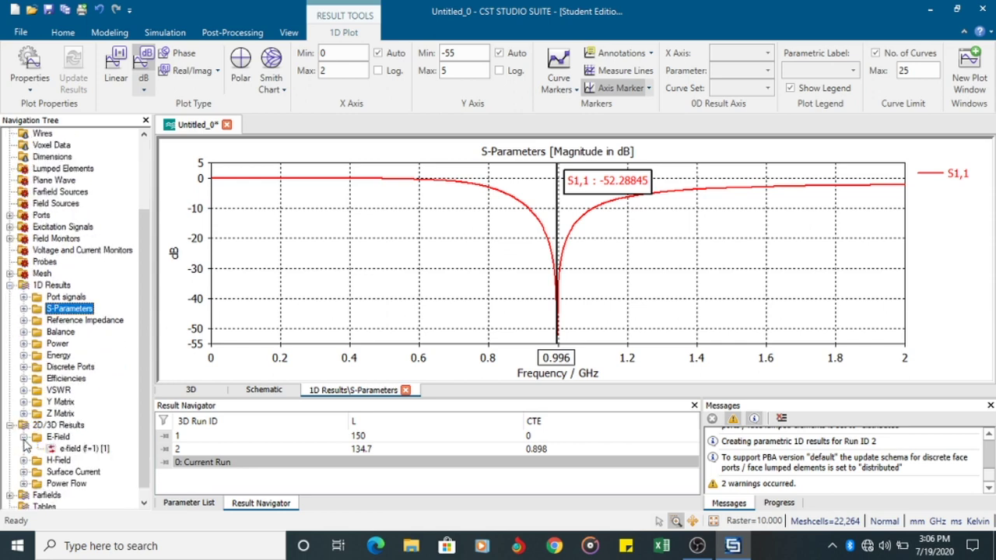
pyautogui.click(75, 450)
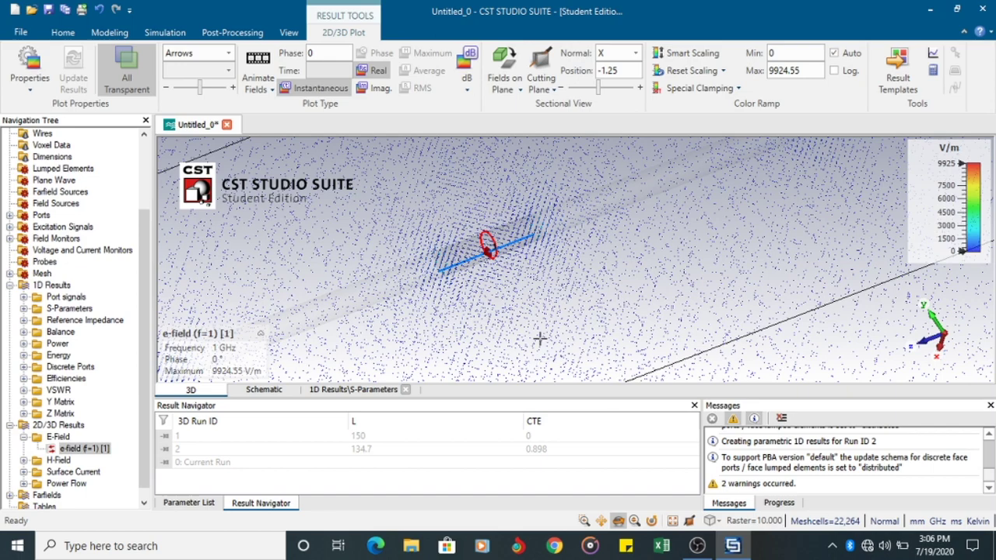
pyautogui.scroll(1, 539, 338)
pyautogui.scroll(-1, 539, 332)
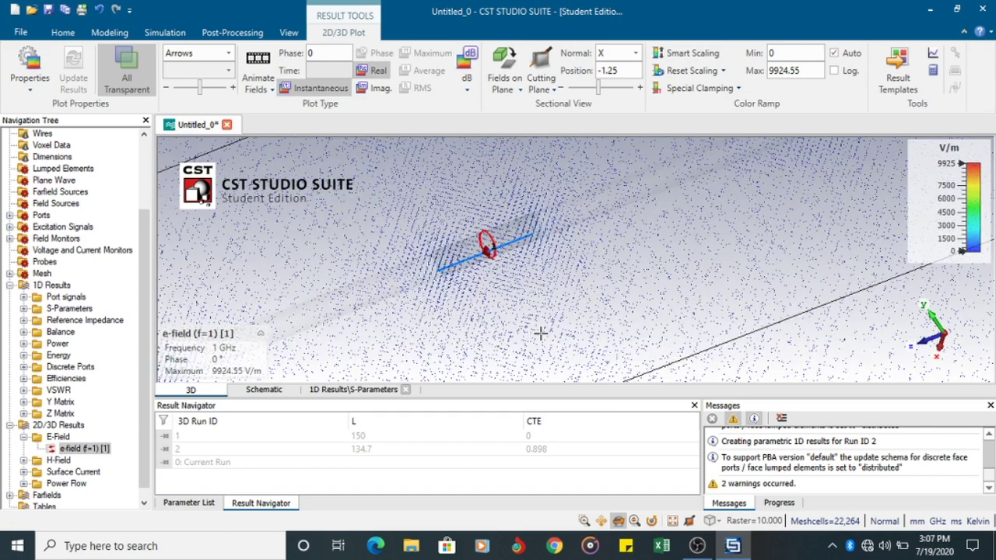
pyautogui.scroll(-2, 539, 333)
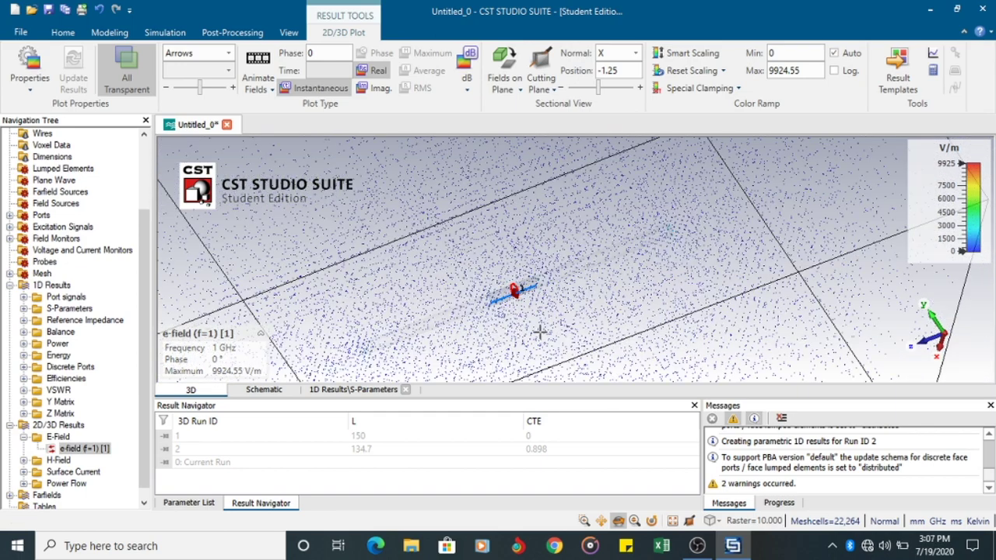
pyautogui.click(510, 90)
# Step: Plot the E-field as a dBMax contour on Cross Section B (Y = 0), peaking at -7.03751 dB
pyautogui.click(517, 138)
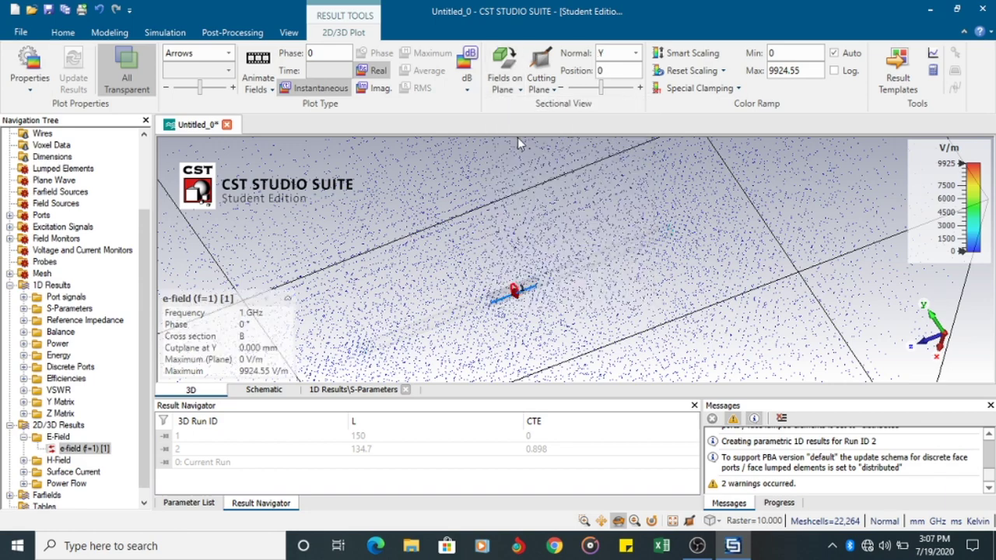
pyautogui.click(198, 52)
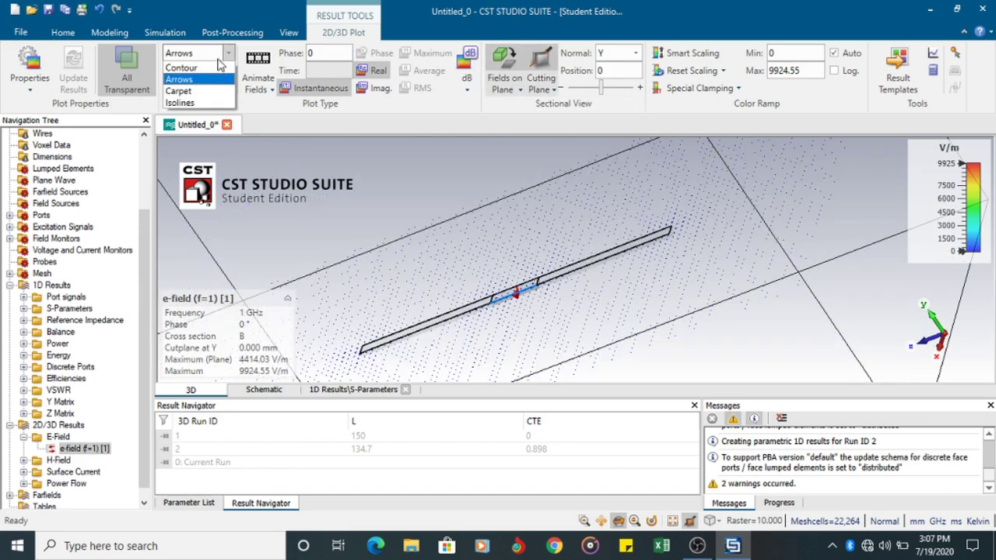
pyautogui.click(215, 69)
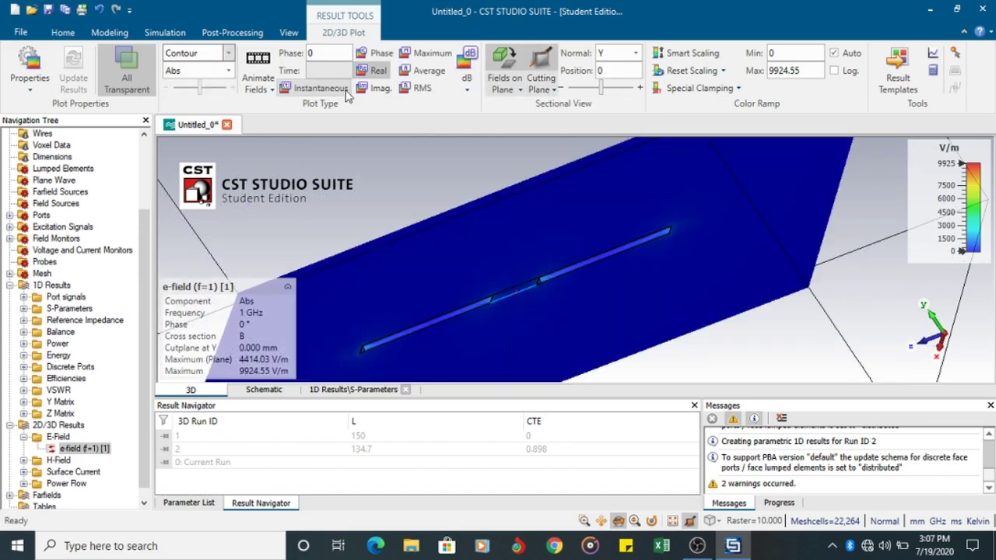
pyautogui.click(466, 87)
pyautogui.click(483, 124)
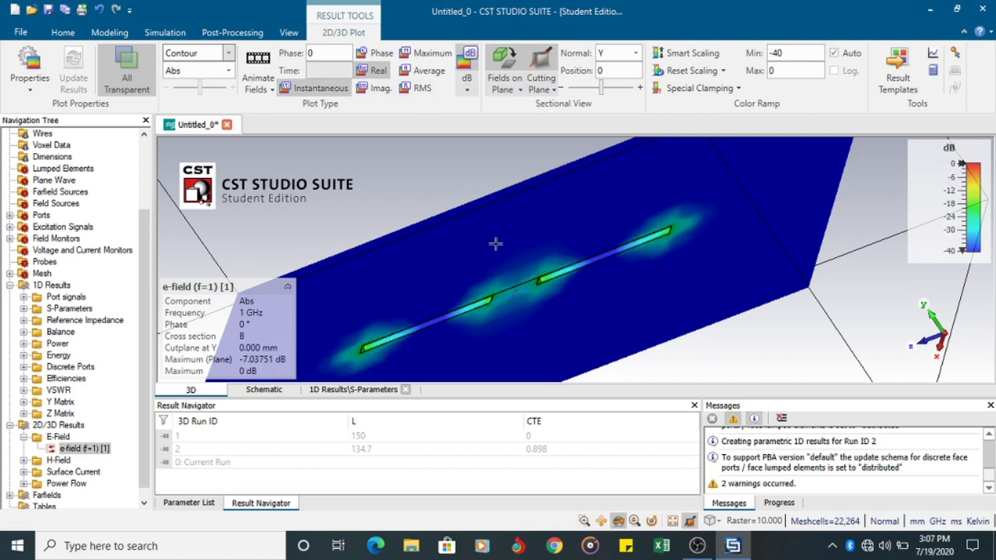
pyautogui.moveTo(496, 246); pyautogui.dragTo(525, 317)
pyautogui.scroll(-2, 525, 317)
pyautogui.scroll(-3, 551, 313)
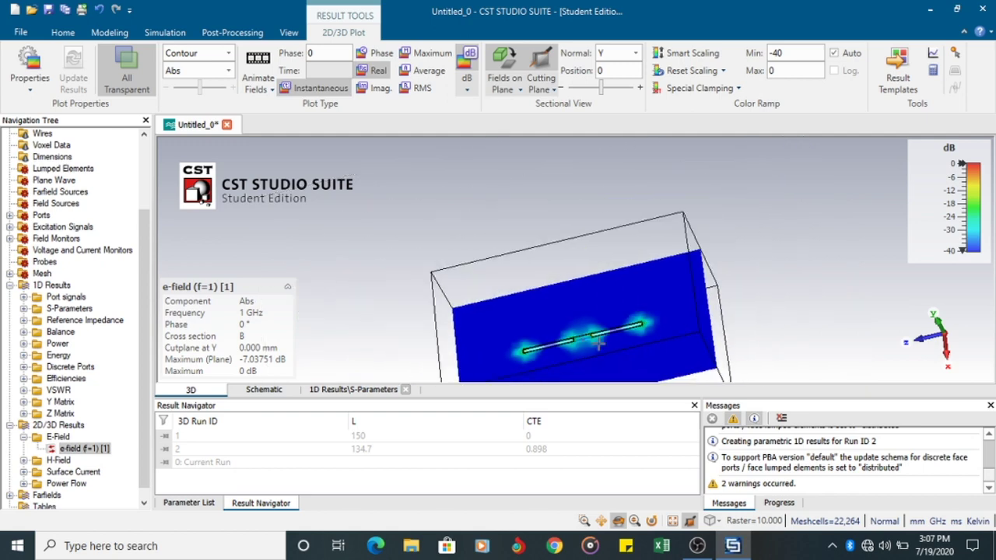
pyautogui.scroll(1, 551, 314)
pyautogui.scroll(3, 599, 357)
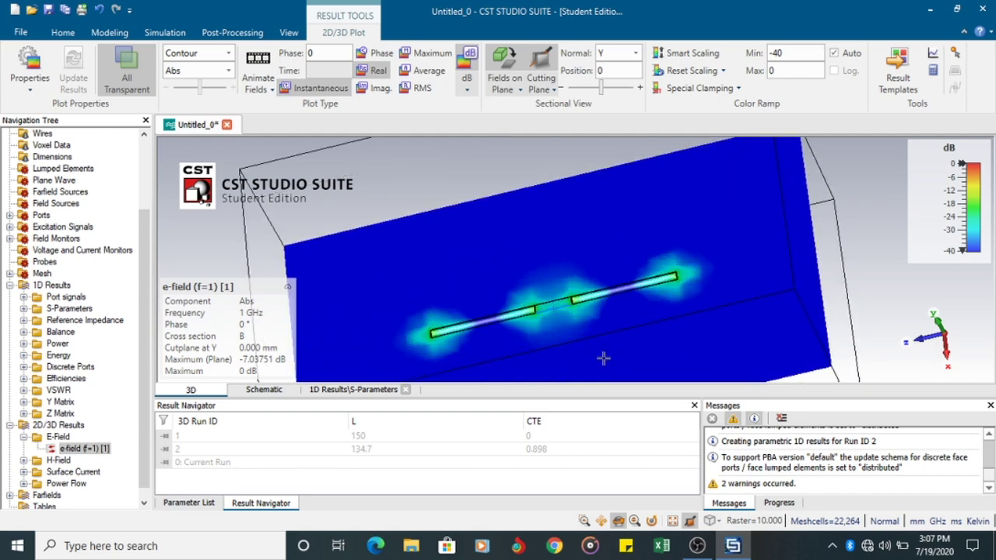
# Step: Animate the E-field contour over its phase cycle, then stop it at 315°
pyautogui.rightClick(550, 316)
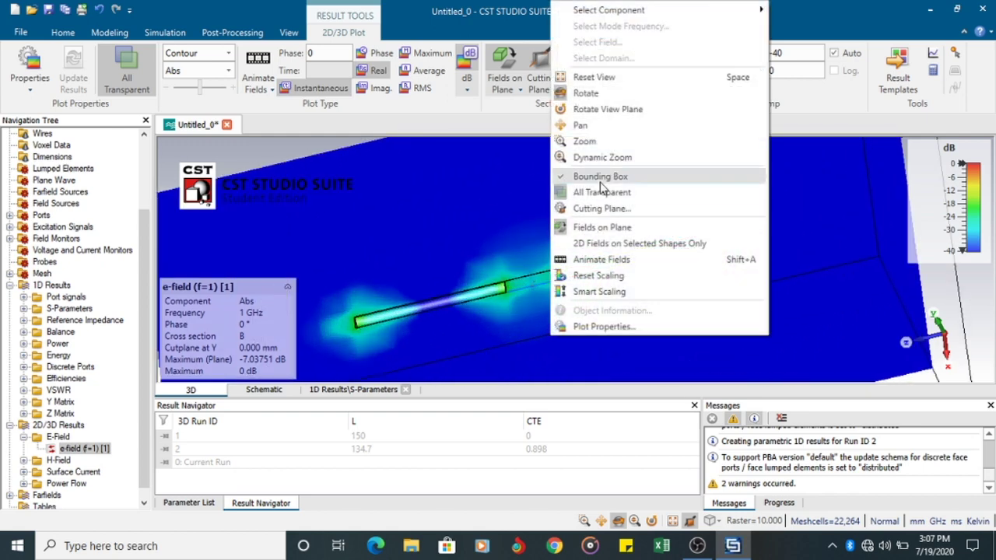
pyautogui.click(602, 259)
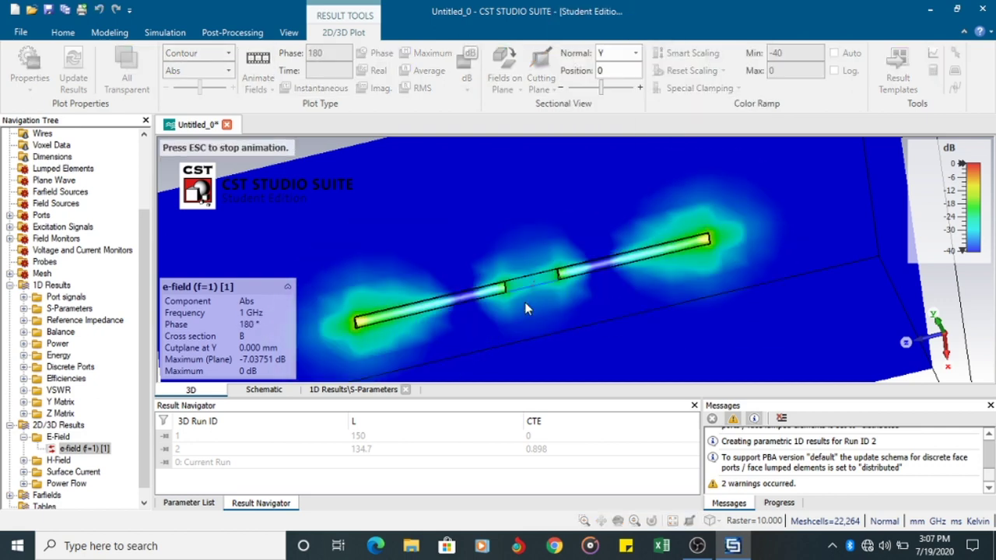
pyautogui.scroll(-3, 526, 303)
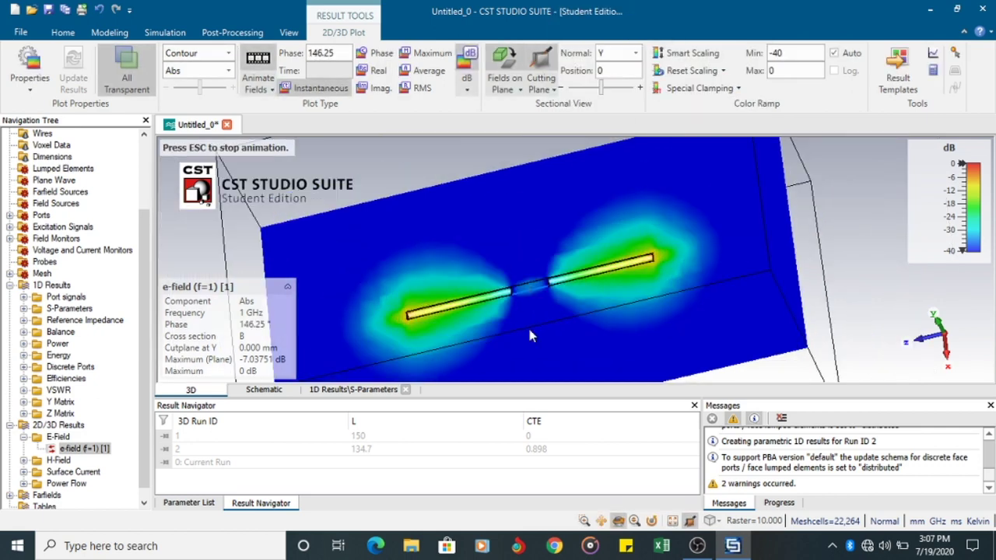
pyautogui.scroll(3, 527, 342)
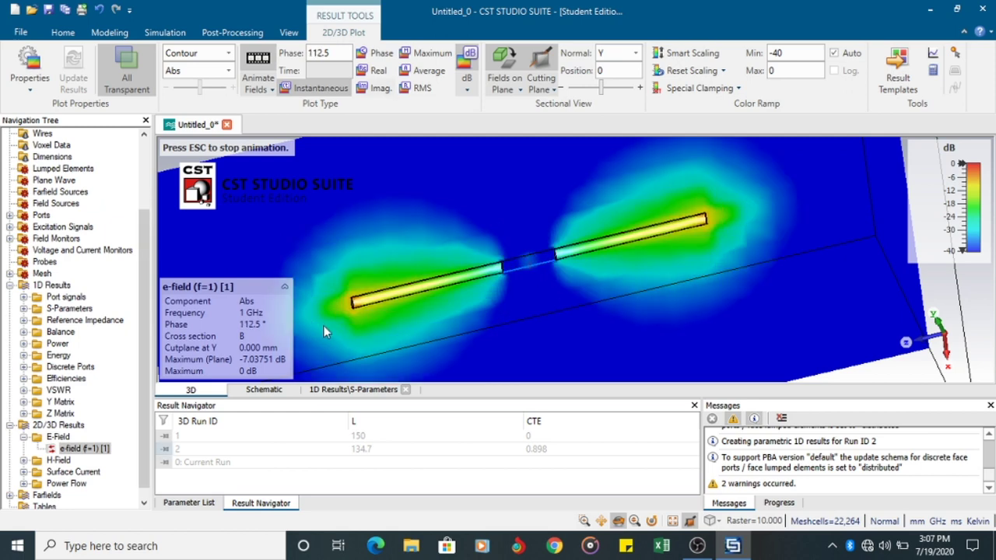
pyautogui.press('Escape')
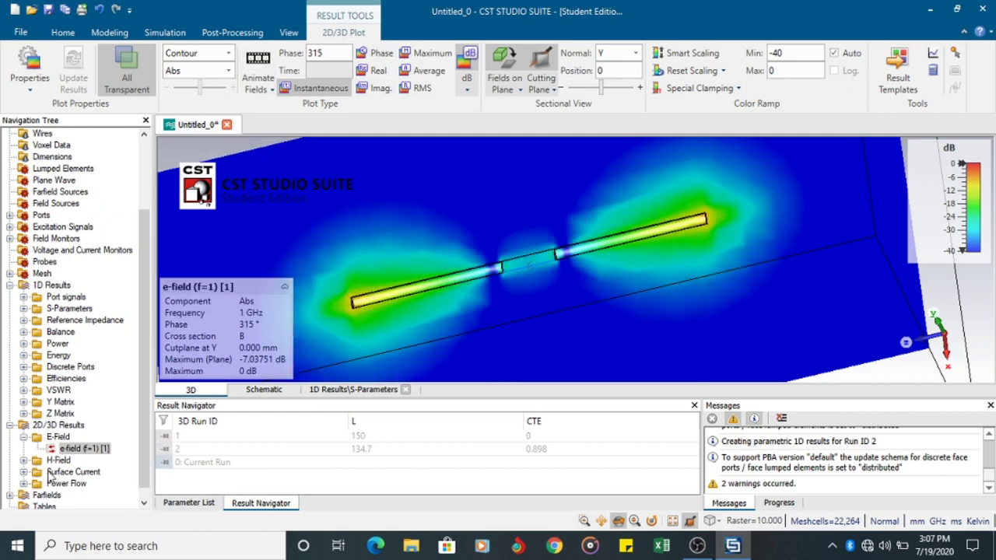
# Step: Show the Abs 3D directivity pattern of farfield (f=1) [1], 2.204 dBi, and rotate it
pyautogui.click(10, 494)
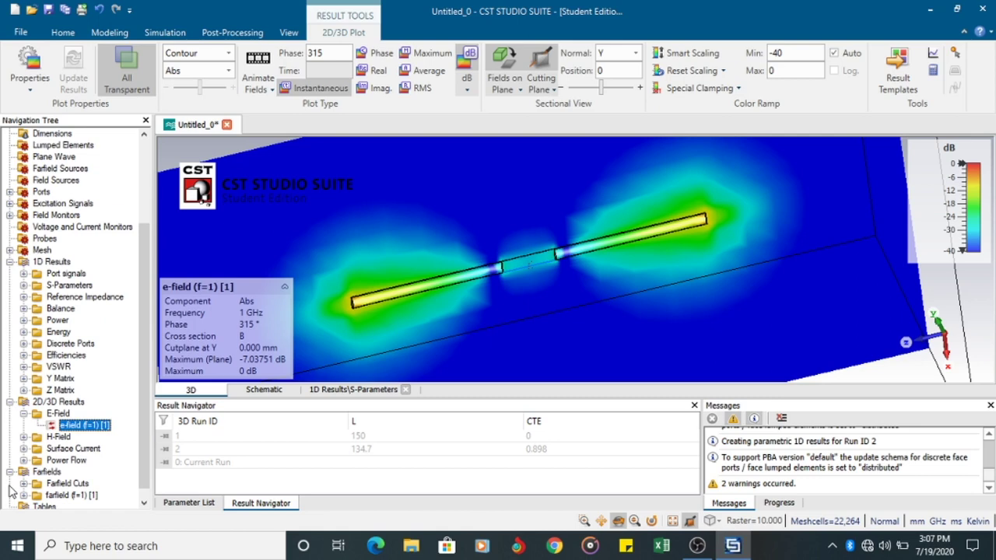
pyautogui.click(23, 495)
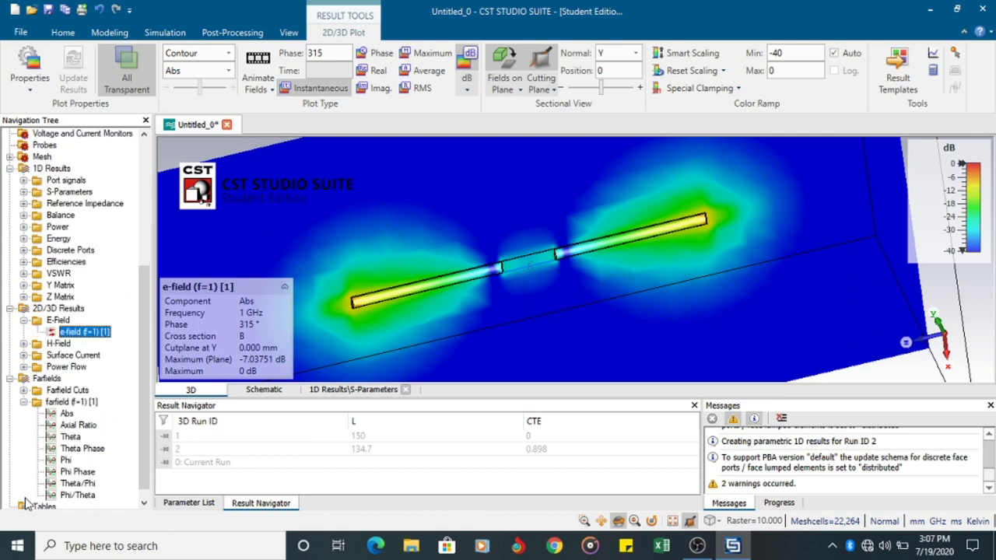
pyautogui.click(67, 413)
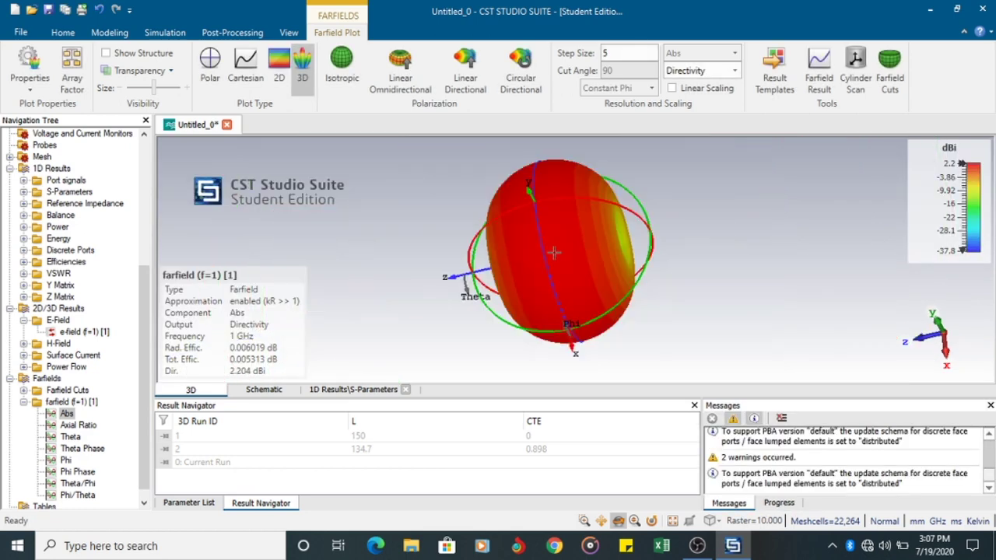
pyautogui.moveTo(553, 252); pyautogui.dragTo(544, 271)
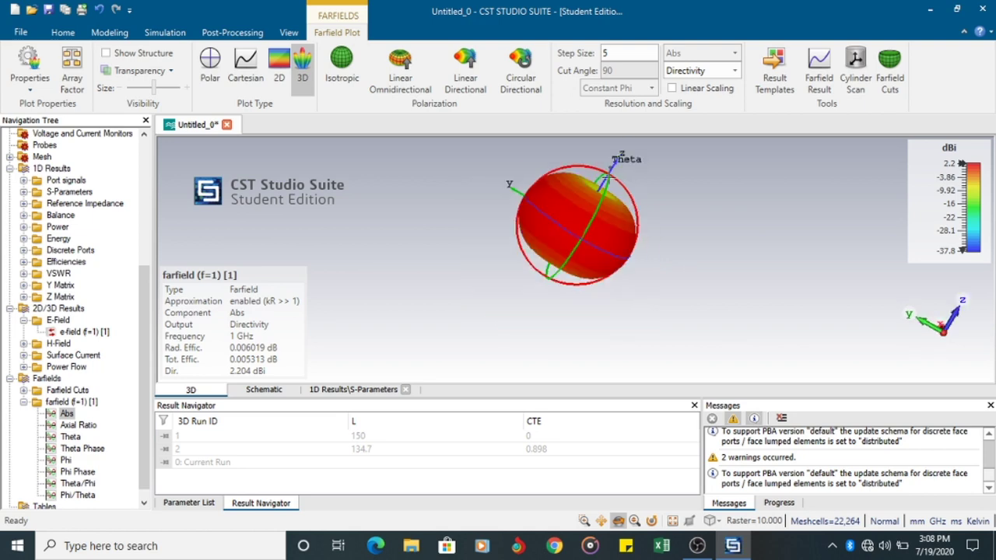
pyautogui.scroll(3, 565, 249)
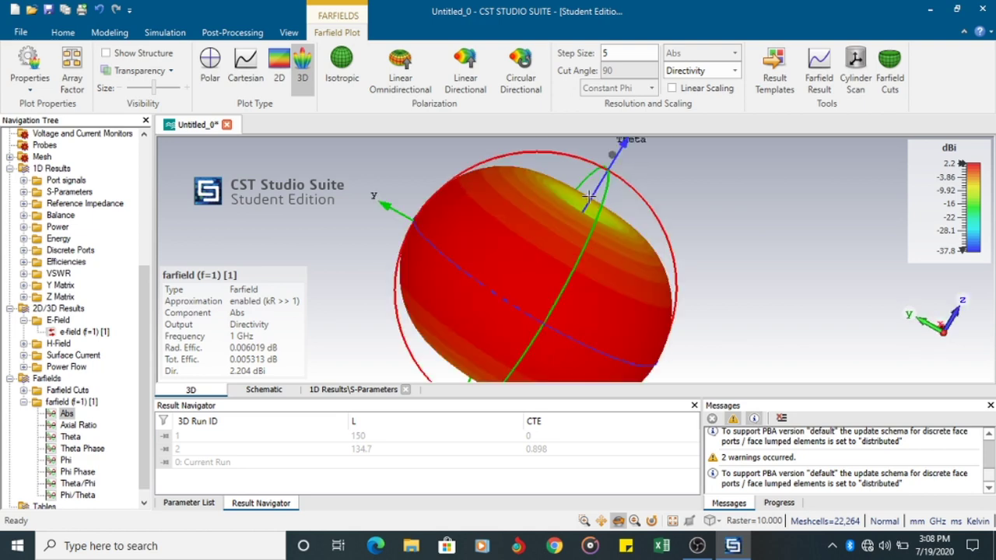
# Step: Enable Show structure and Farfield transparent so the dipole is visible inside the pattern
pyautogui.rightClick(565, 249)
pyautogui.click(622, 375)
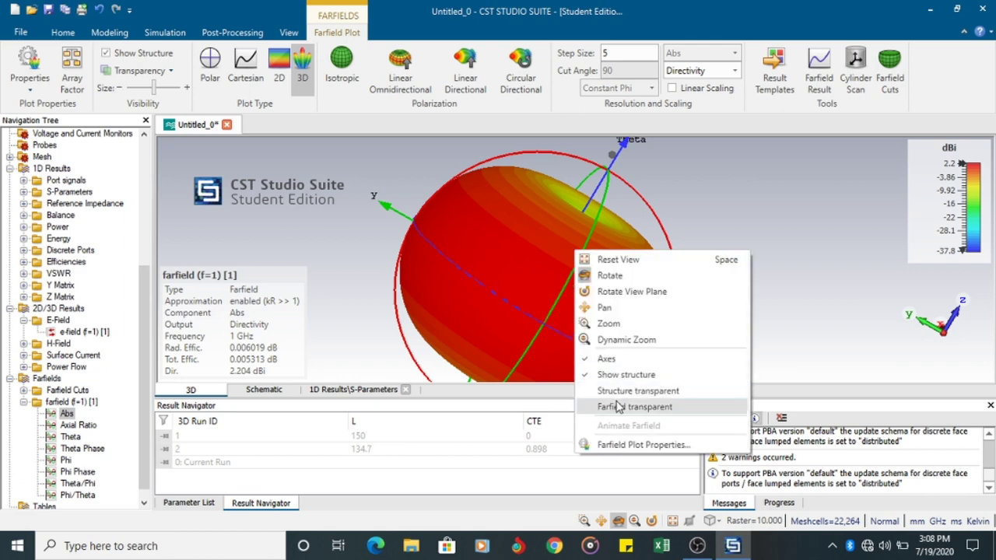
pyautogui.click(619, 407)
pyautogui.scroll(4, 538, 319)
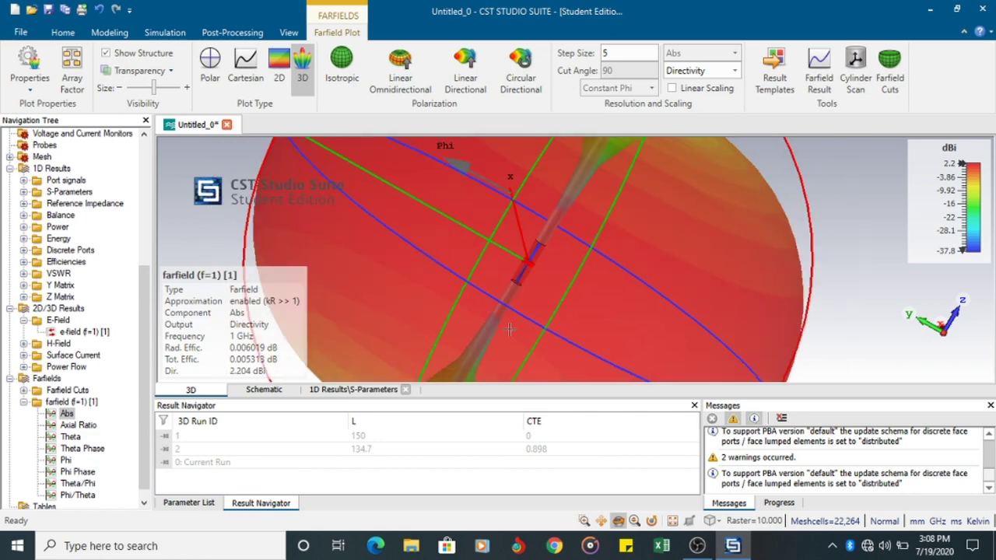
pyautogui.scroll(-2, 509, 330)
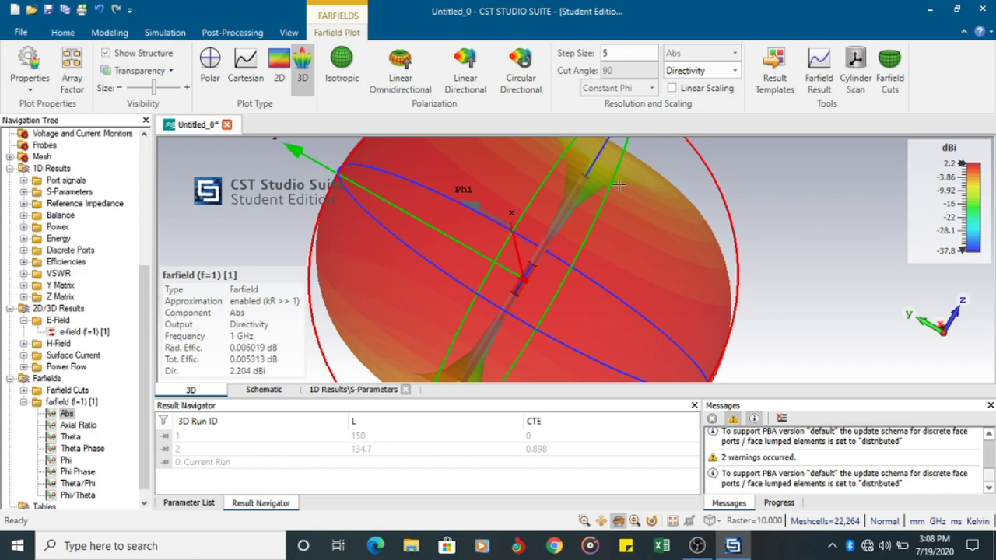
pyautogui.scroll(2, 557, 342)
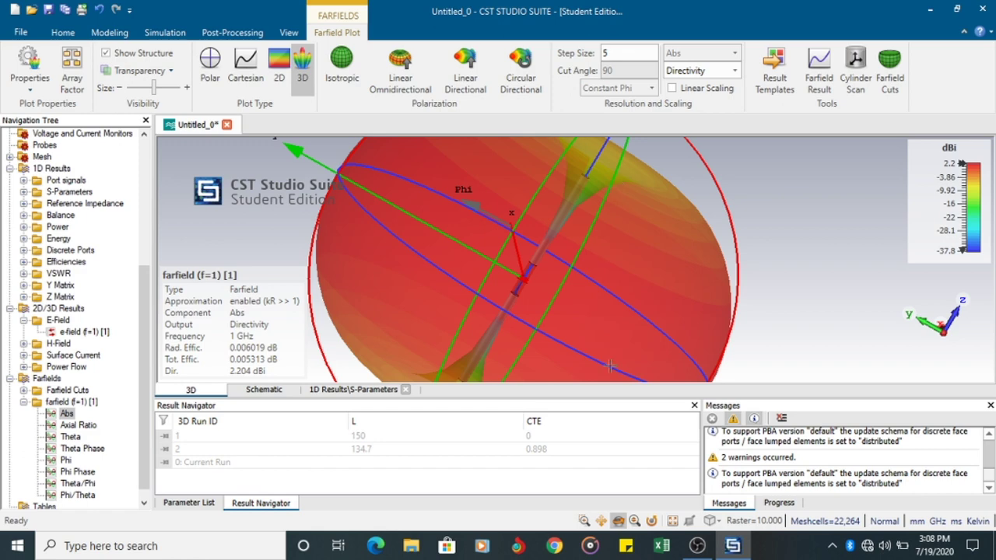
pyautogui.scroll(-3, 557, 342)
pyautogui.rightClick(557, 342)
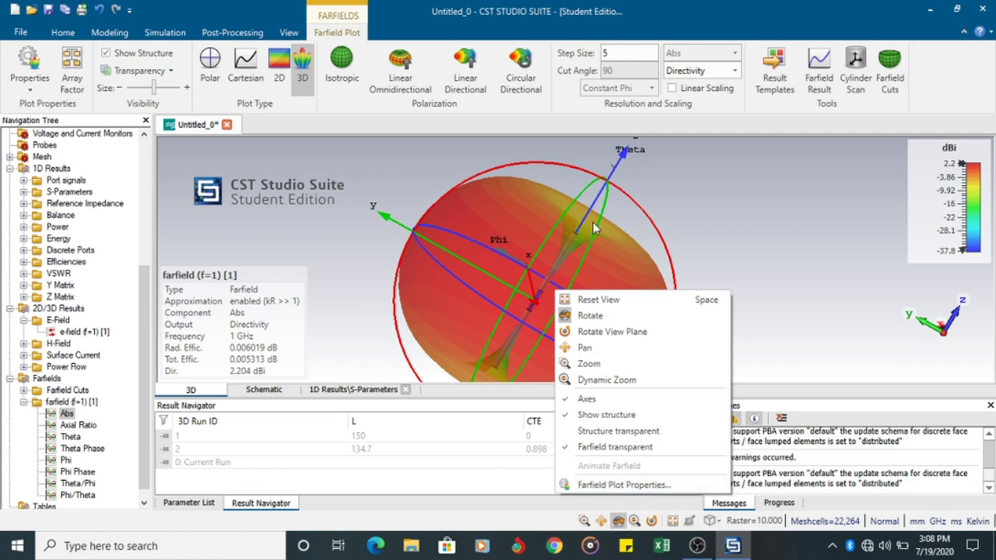
pyautogui.click(680, 252)
pyautogui.scroll(-3, 588, 270)
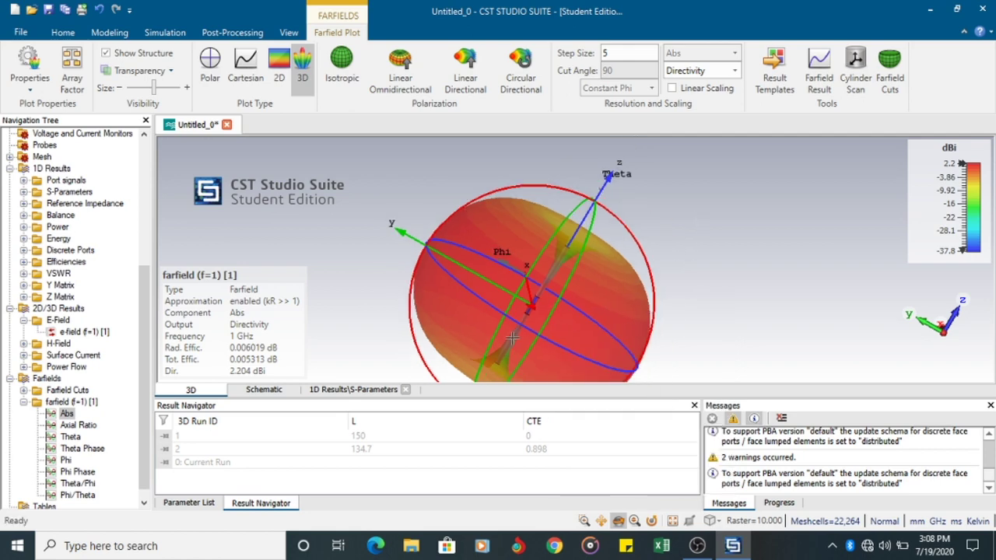
pyautogui.scroll(1, 587, 270)
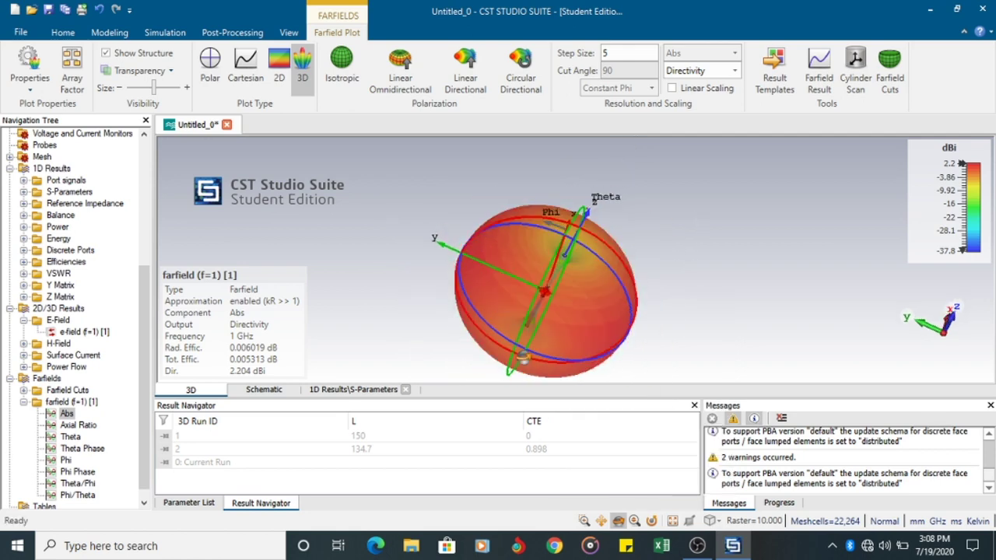